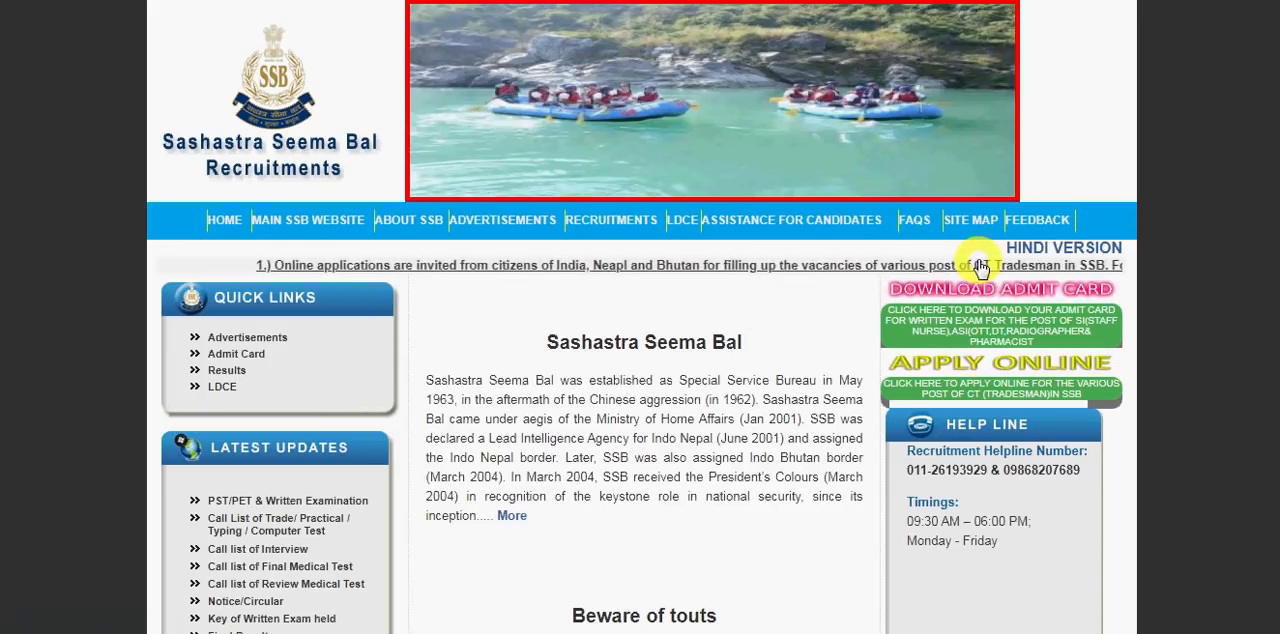
# - Open the application page for the CT (Tradesman) posts in SSB and start applying under the combined 2020 advertisement
pyautogui.click(980, 268)
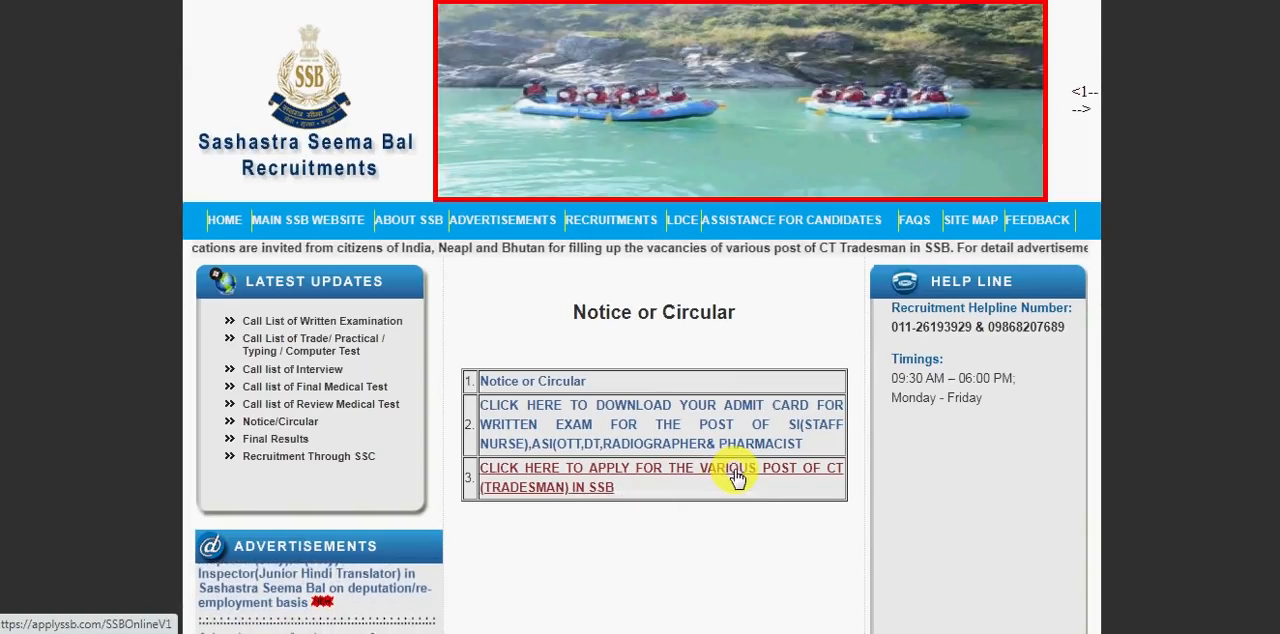
pyautogui.click(735, 477)
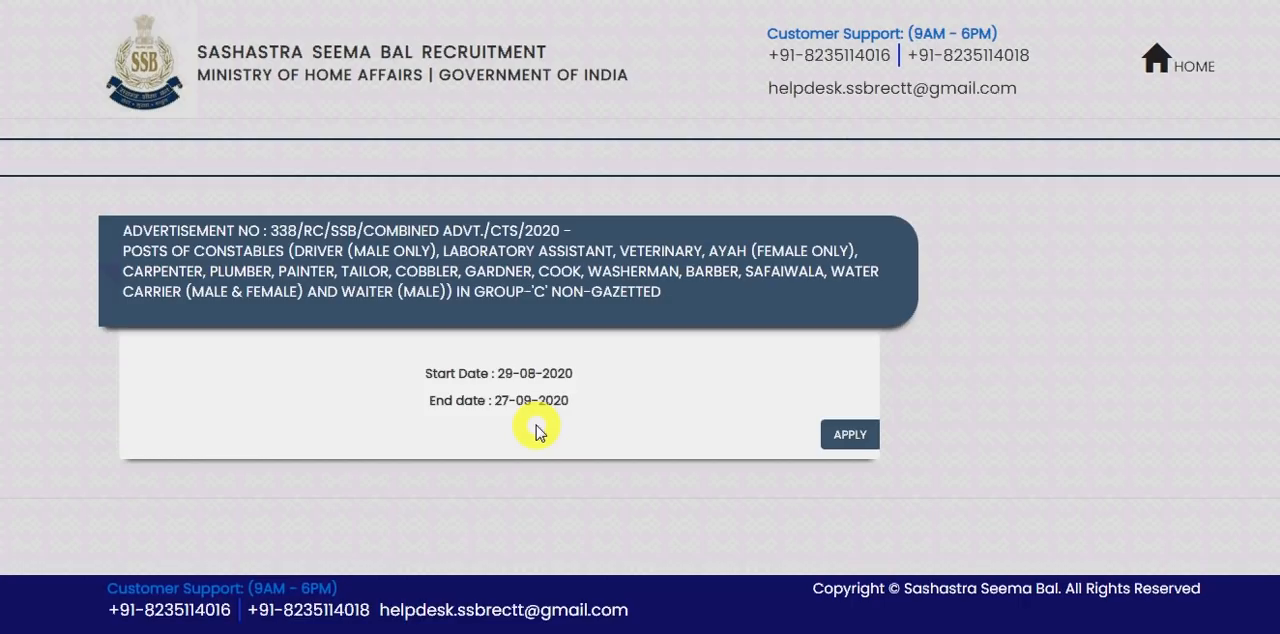
pyautogui.click(850, 437)
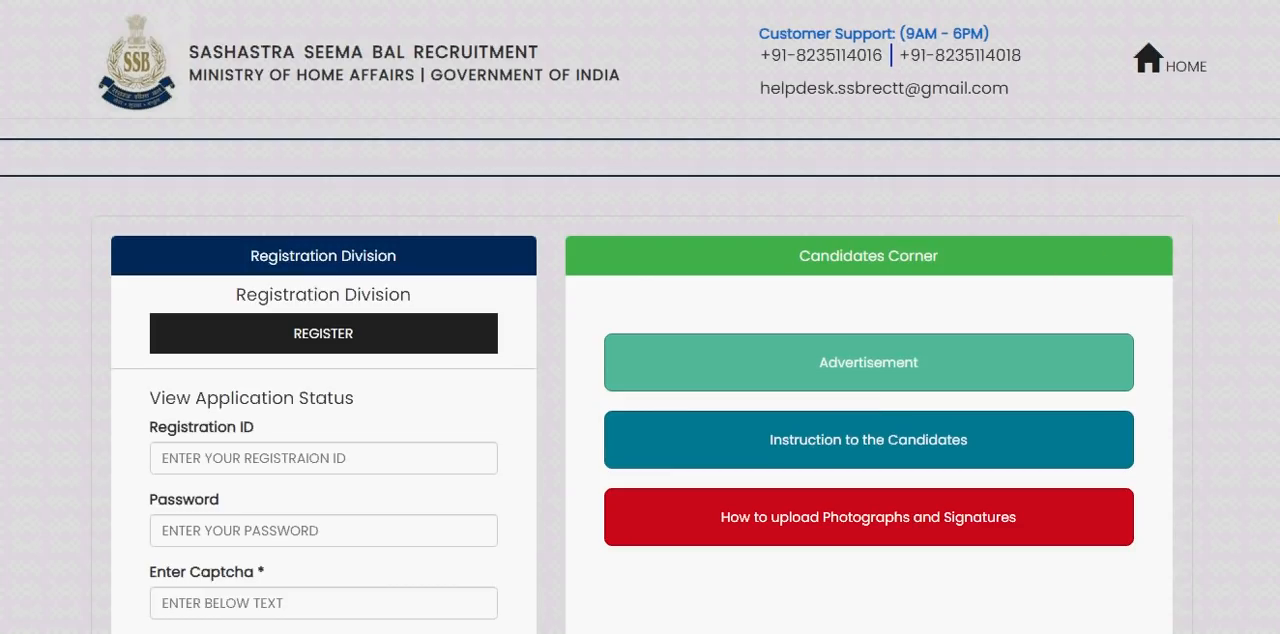
# - Review the photograph and signature upload guidelines, and open the candidate registration form
pyautogui.scroll(-2, 640, 317)
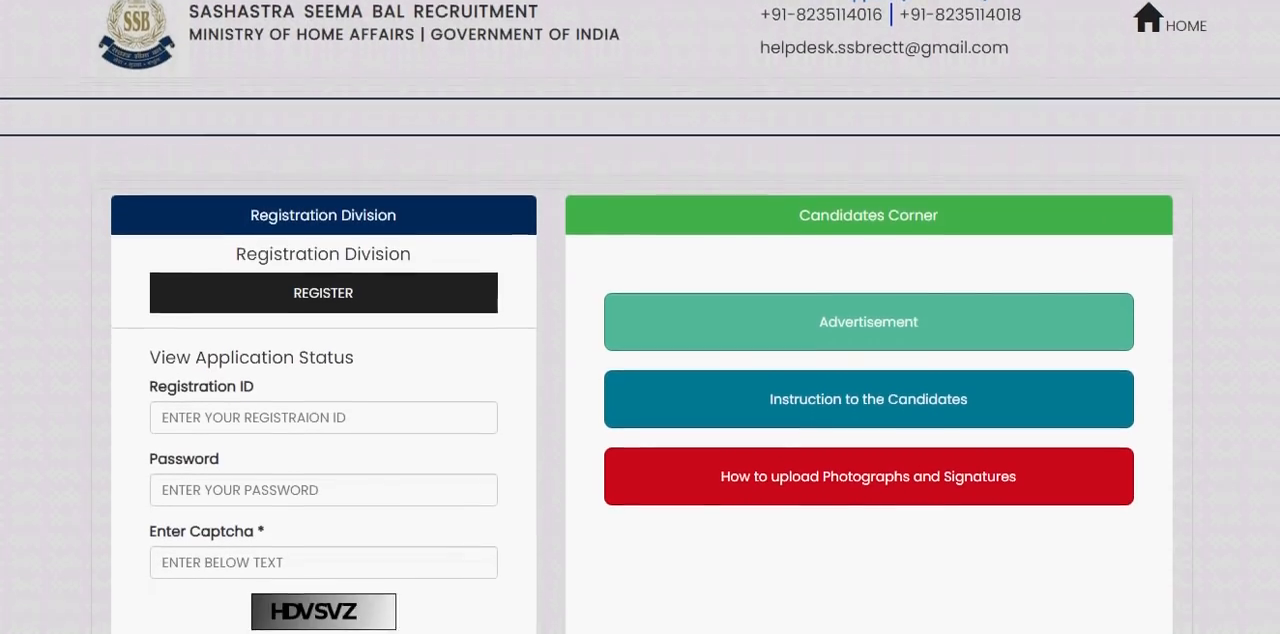
pyautogui.scroll(-1, 640, 317)
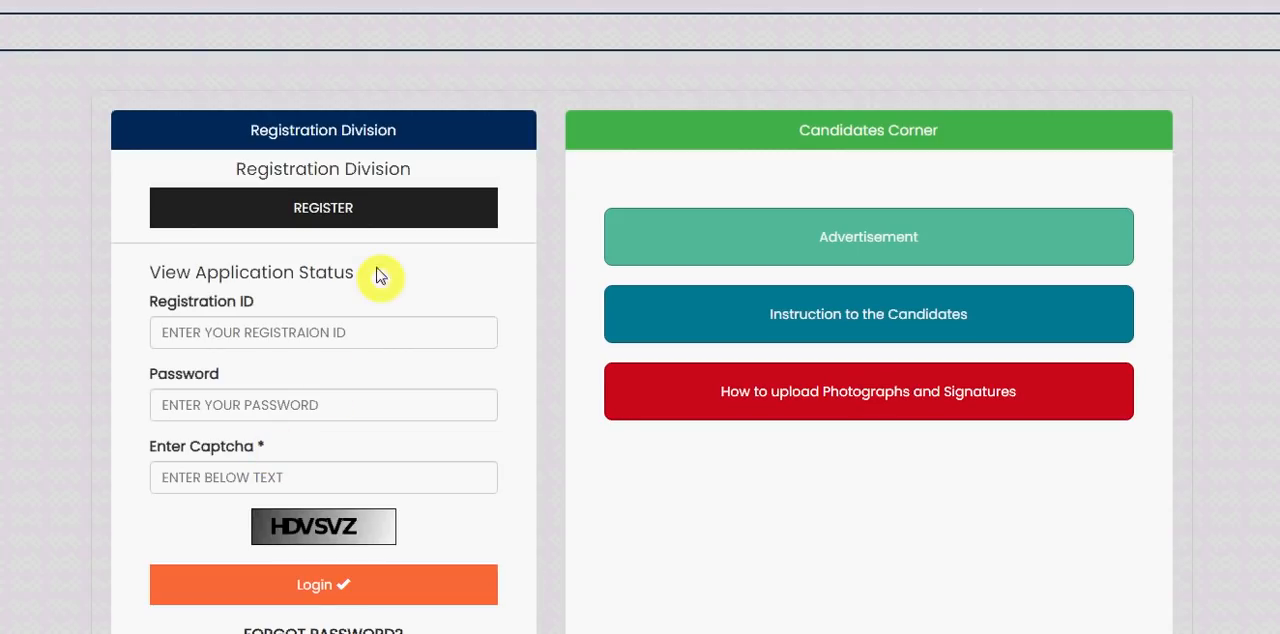
pyautogui.click(362, 222)
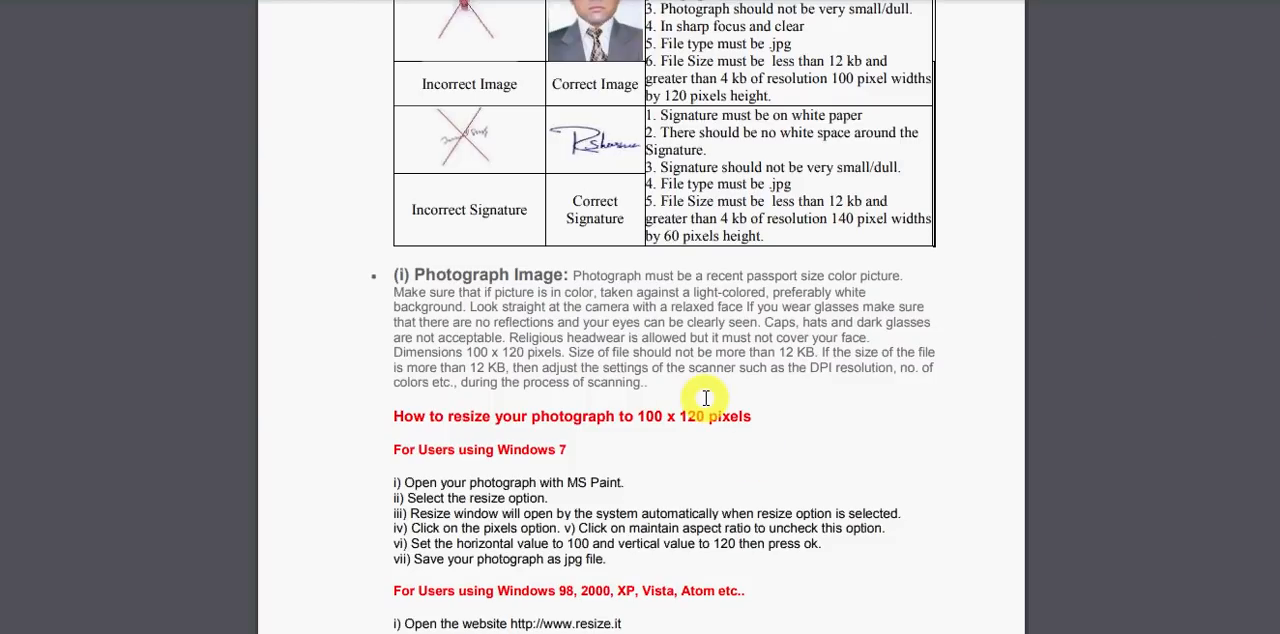
pyautogui.scroll(1, 710, 390)
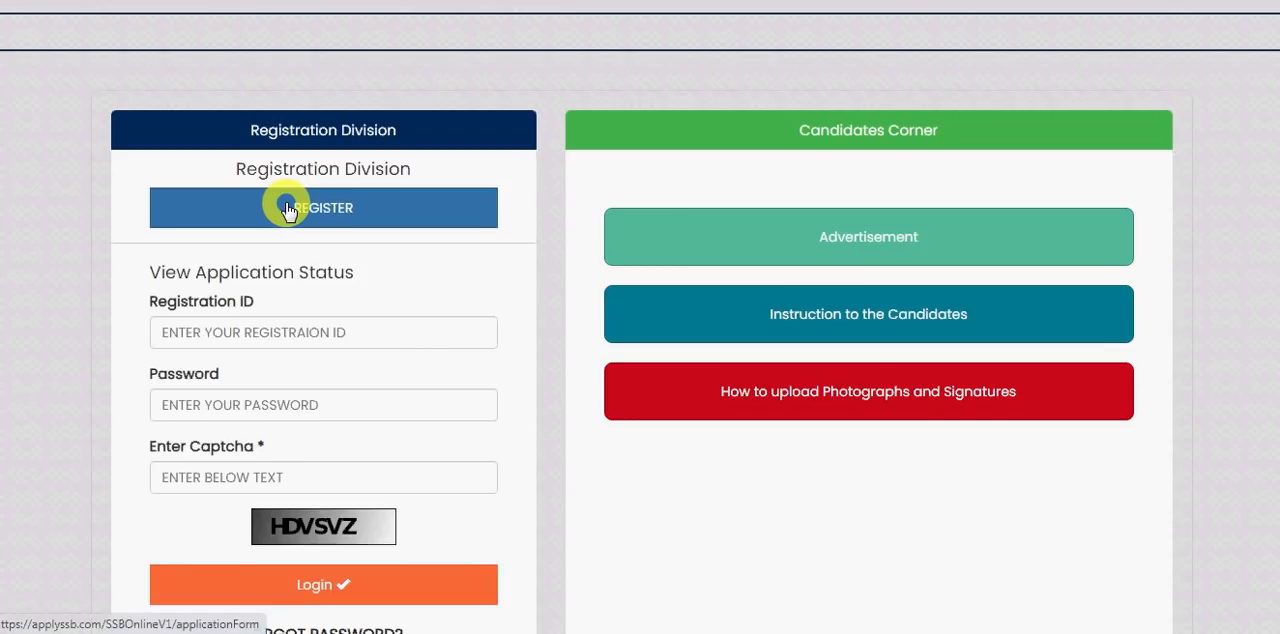
pyautogui.click(287, 210)
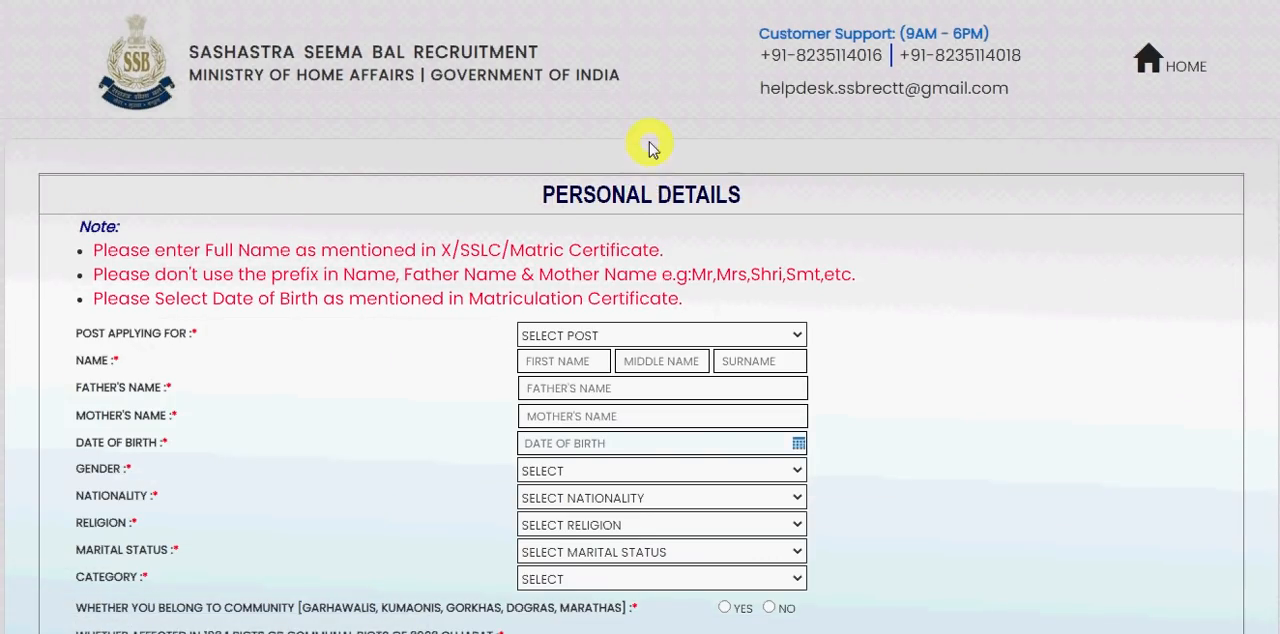
pyautogui.scroll(-1, 648, 148)
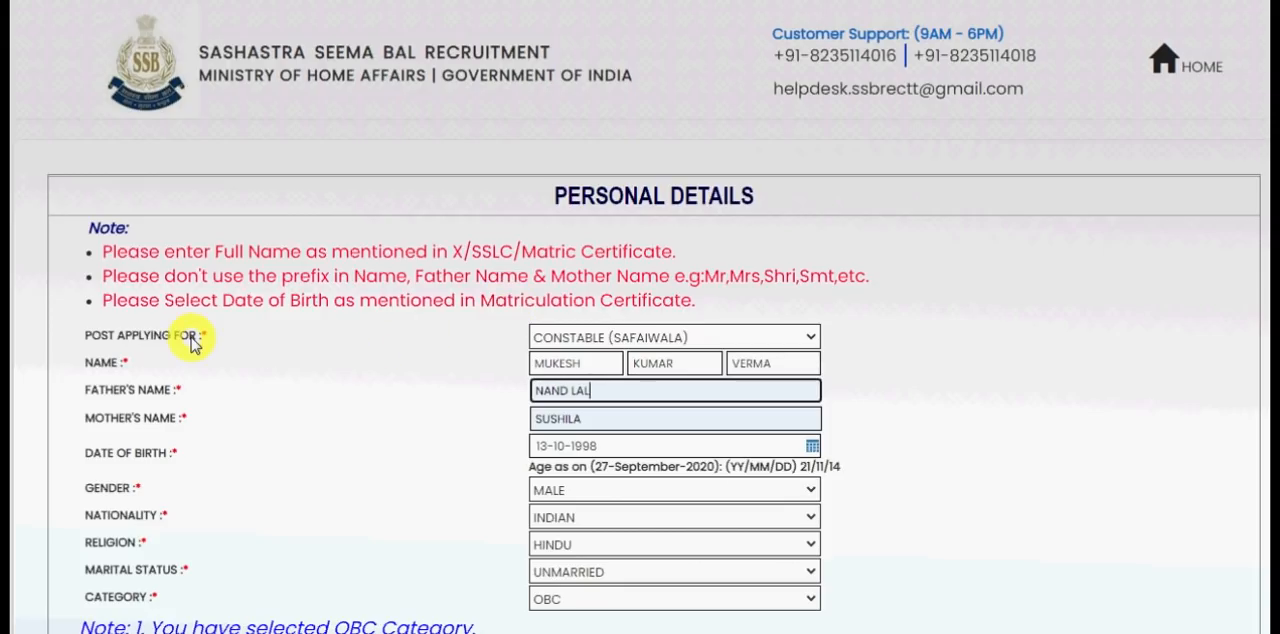
# - Choose Constable (Safaiwala) as the post applied for and activate the candidate's first name field
pyautogui.click(672, 337)
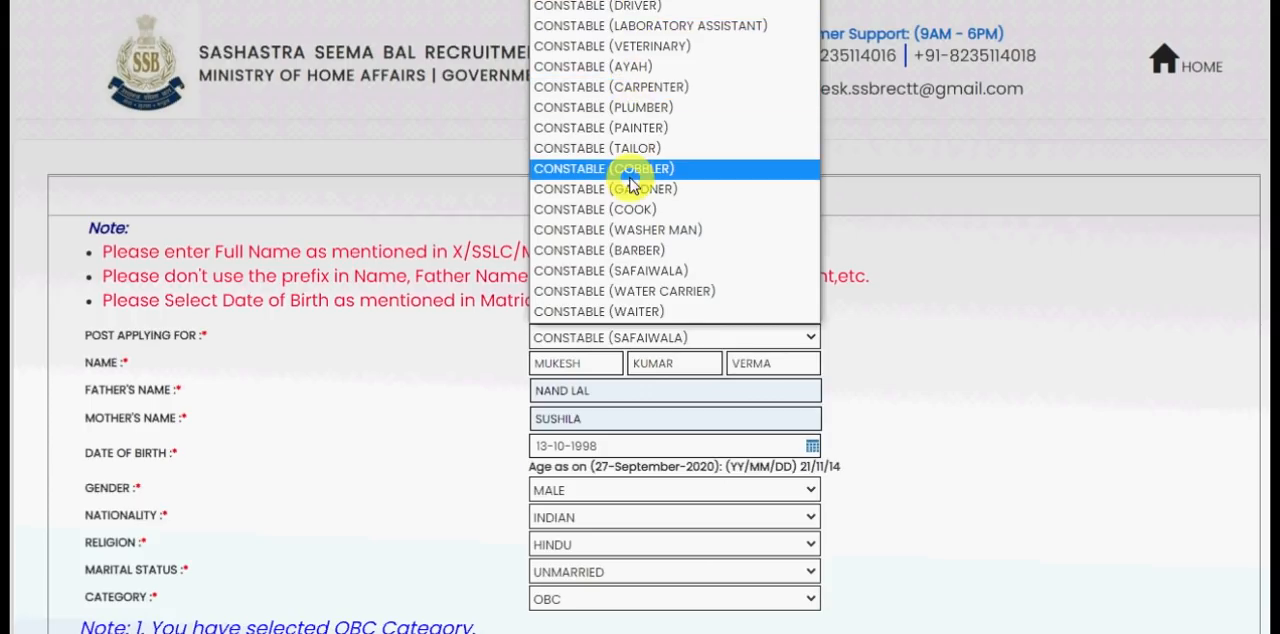
pyautogui.click(648, 276)
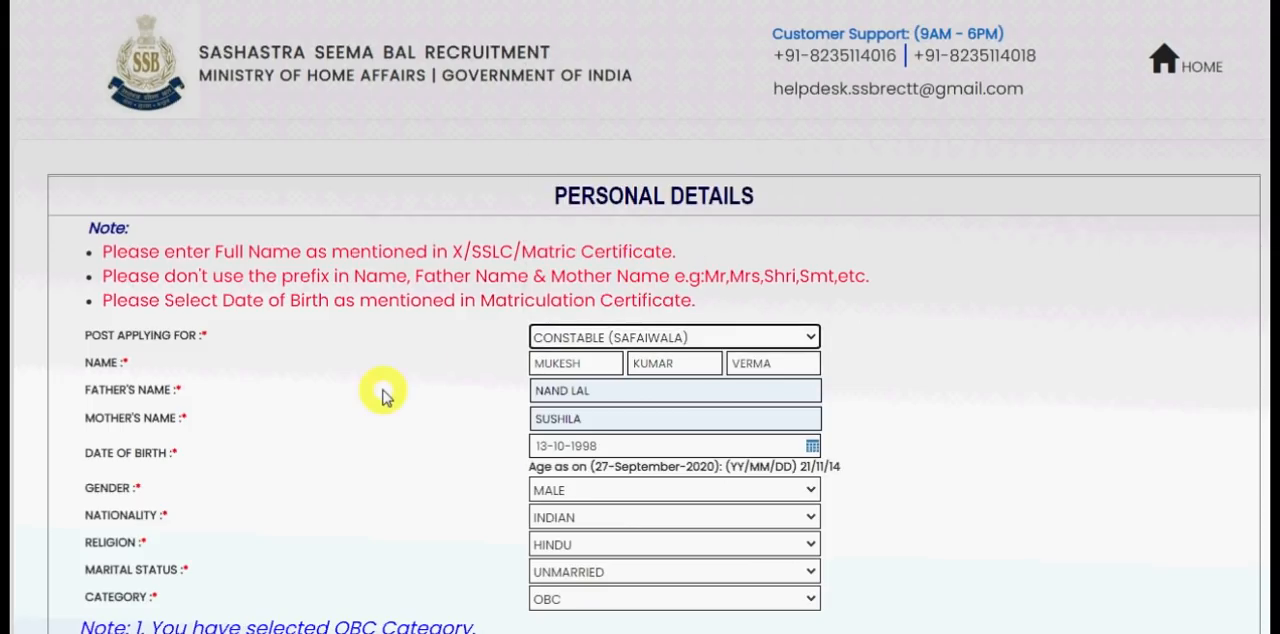
pyautogui.click(580, 366)
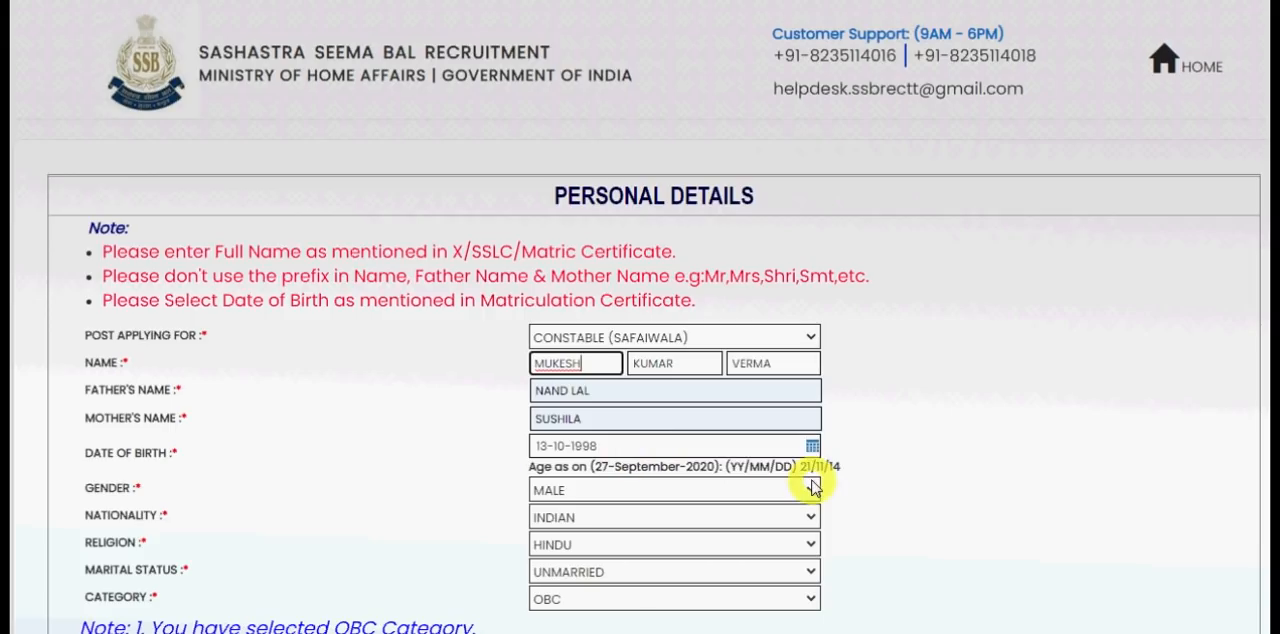
# - Set the candidate's date of birth in the personal details
pyautogui.click(812, 445)
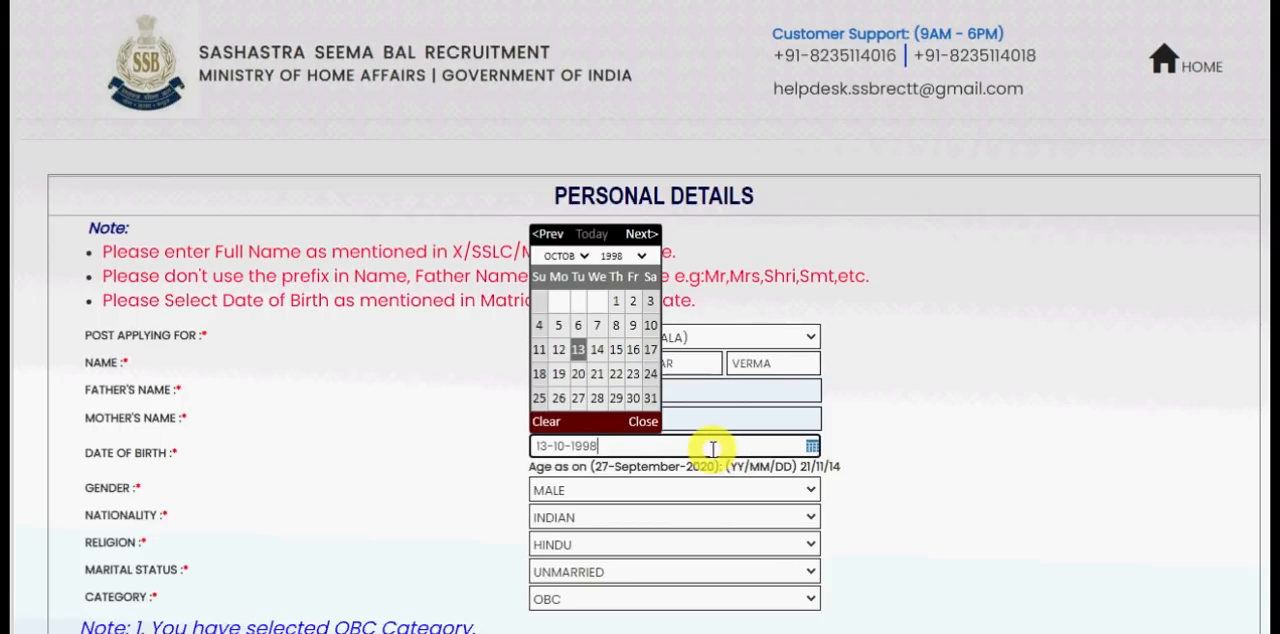
pyautogui.click(583, 254)
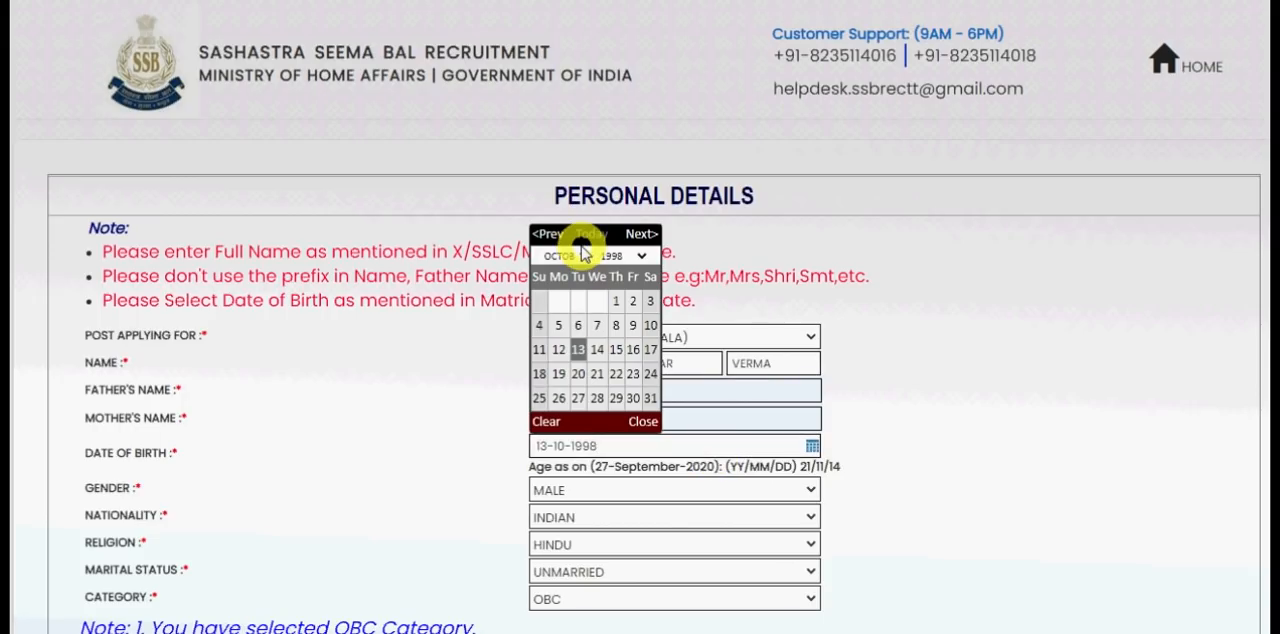
pyautogui.click(583, 275)
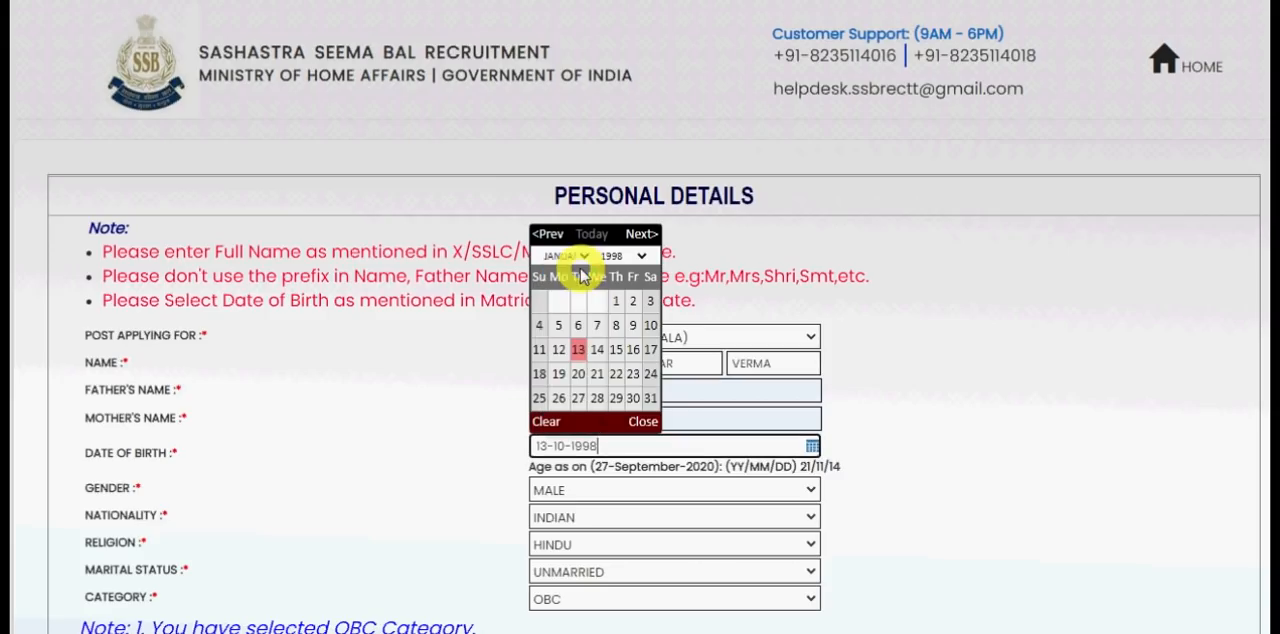
pyautogui.click(578, 349)
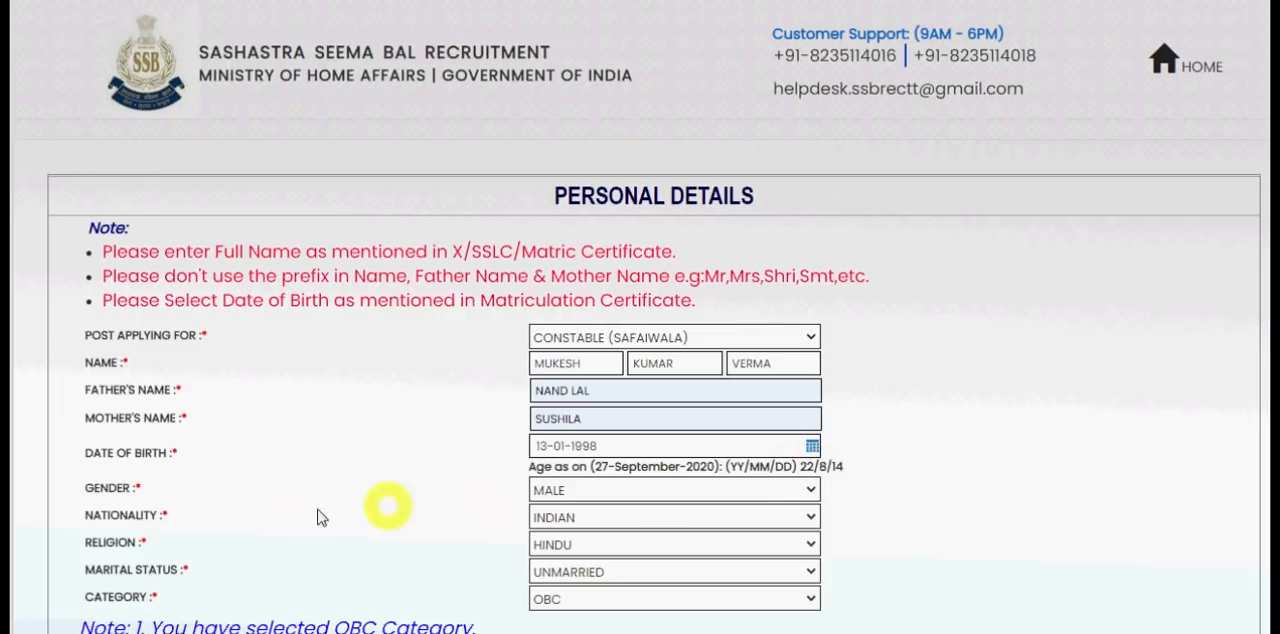
# - Set the gender to Male, the nationality to Indian and the religion to Hindu in the personal details
pyautogui.click(600, 492)
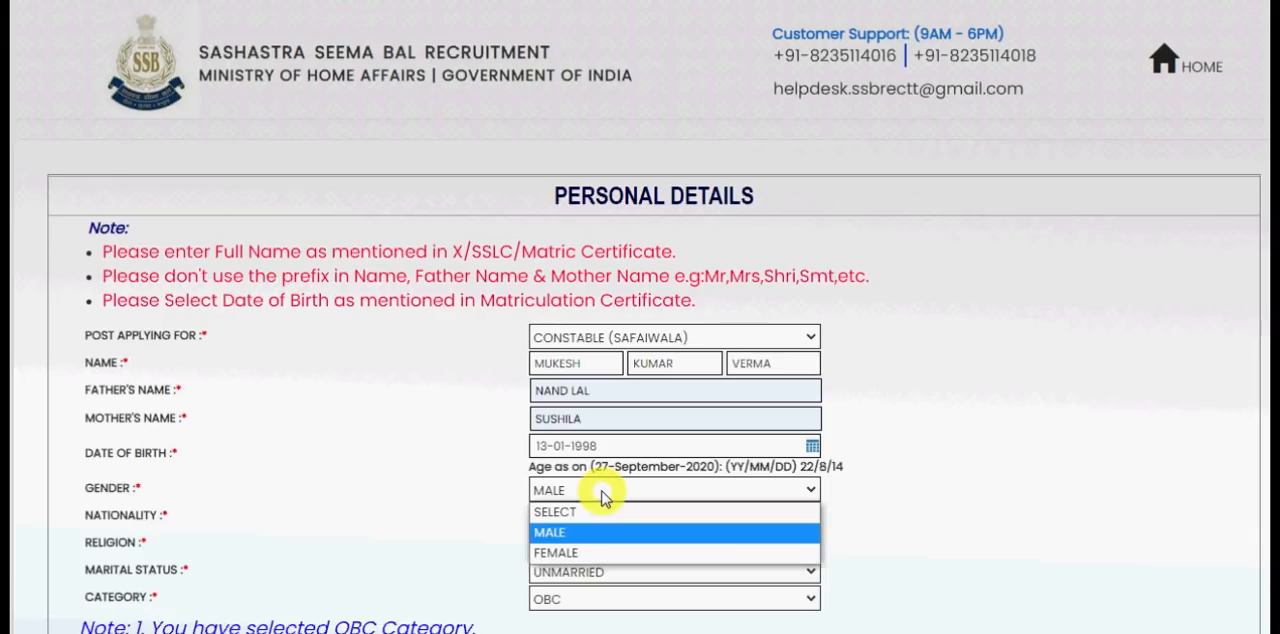
pyautogui.click(603, 497)
pyautogui.click(566, 522)
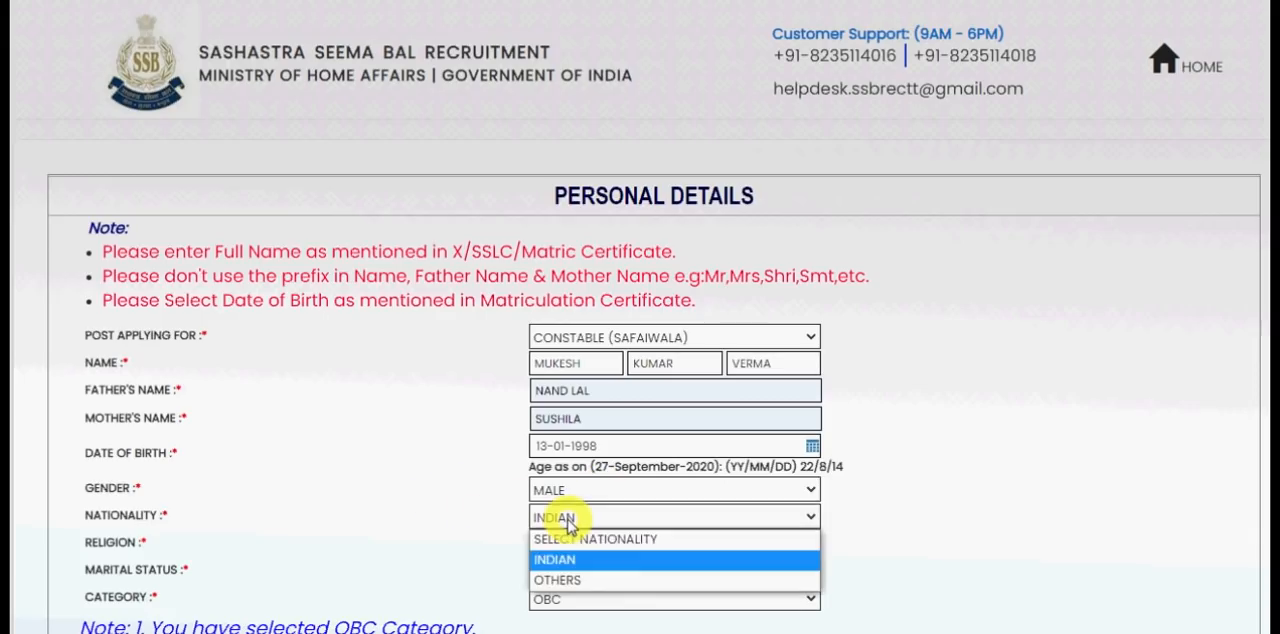
pyautogui.click(568, 525)
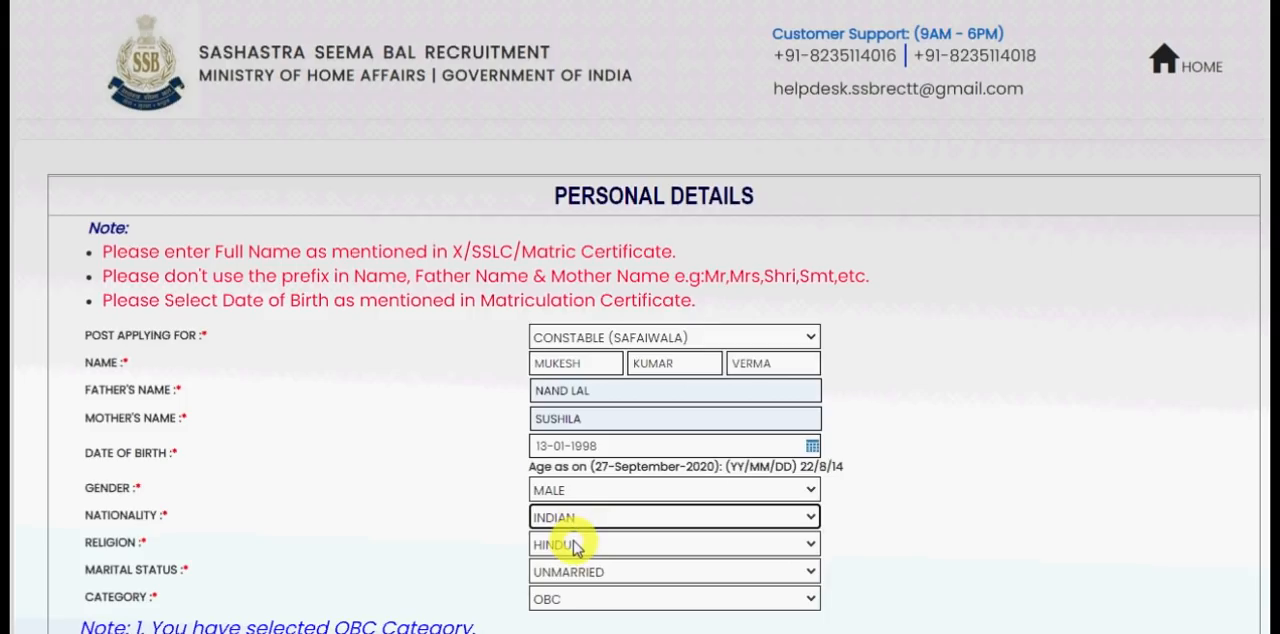
pyautogui.click(576, 548)
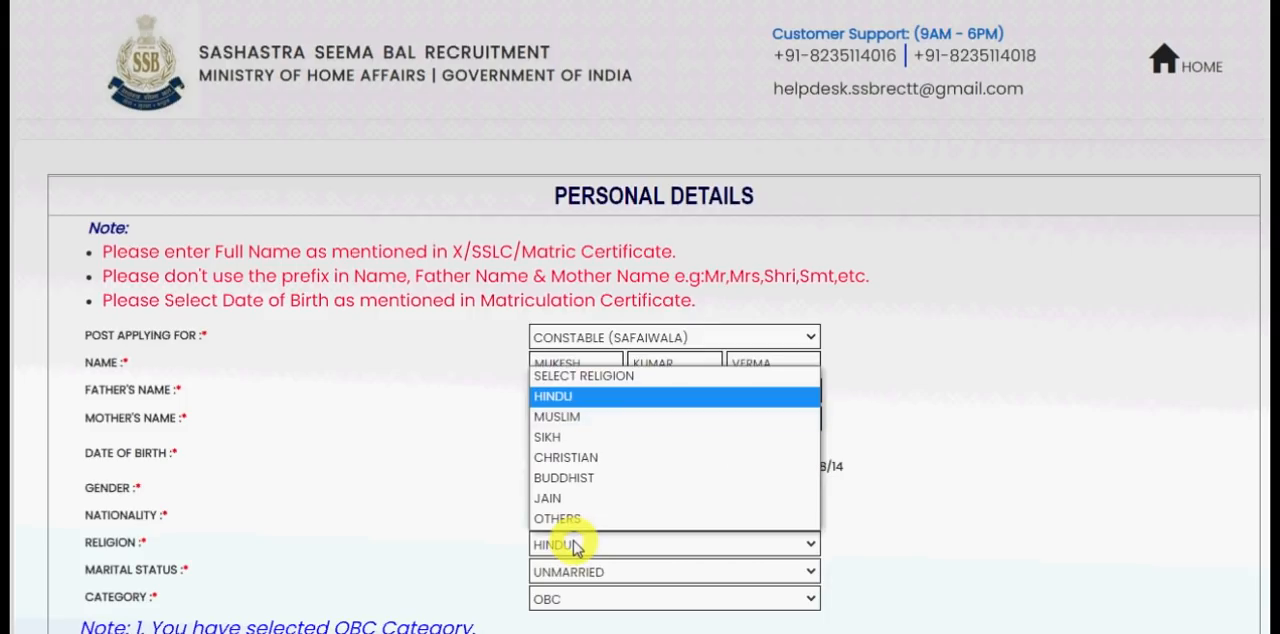
pyautogui.click(700, 553)
# - Set the marital status to Unmarried and the category to OBC
pyautogui.scroll(-1, 1030, 497)
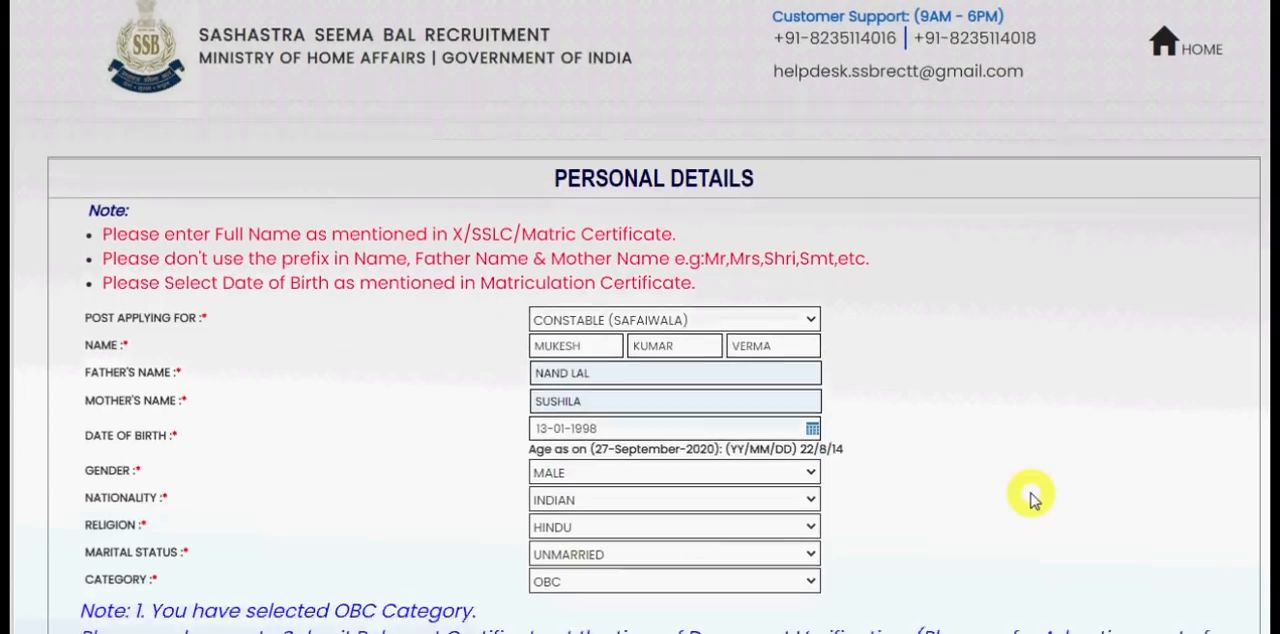
pyautogui.scroll(-3, 1030, 497)
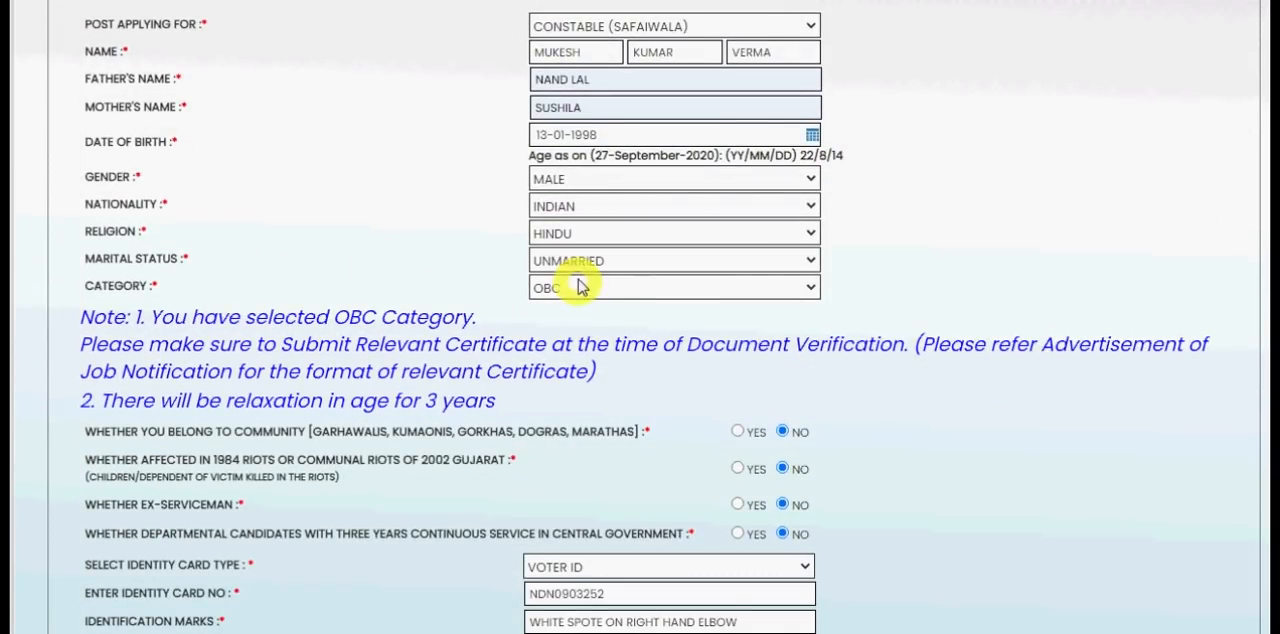
pyautogui.click(614, 258)
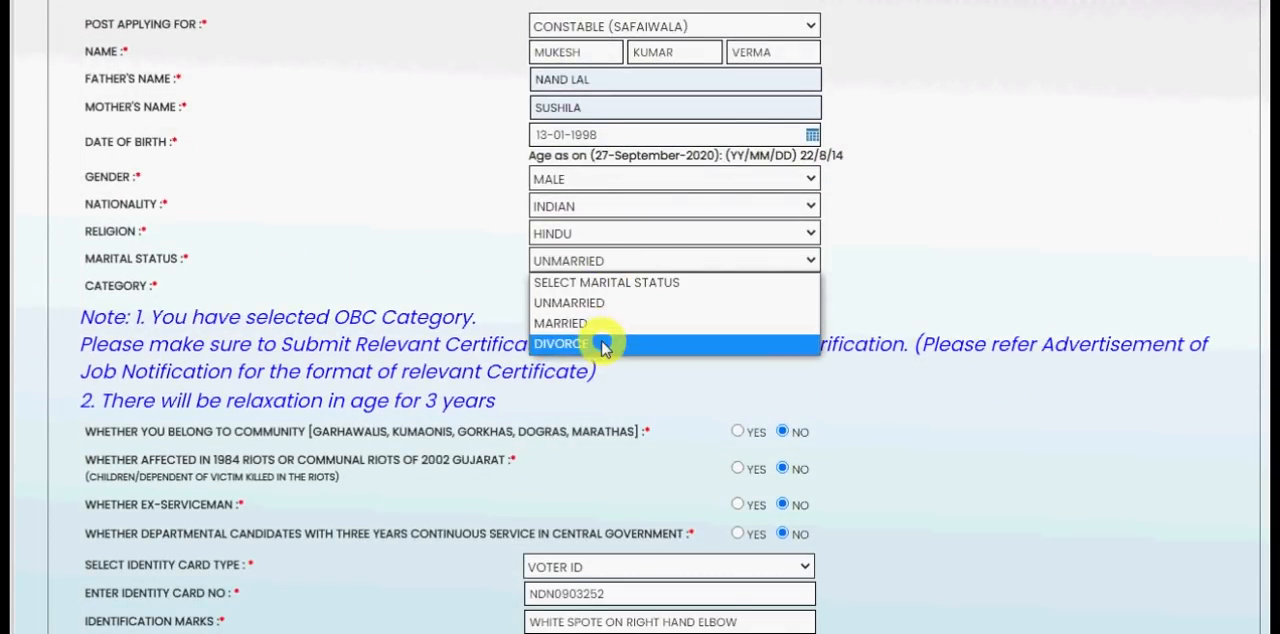
pyautogui.click(588, 300)
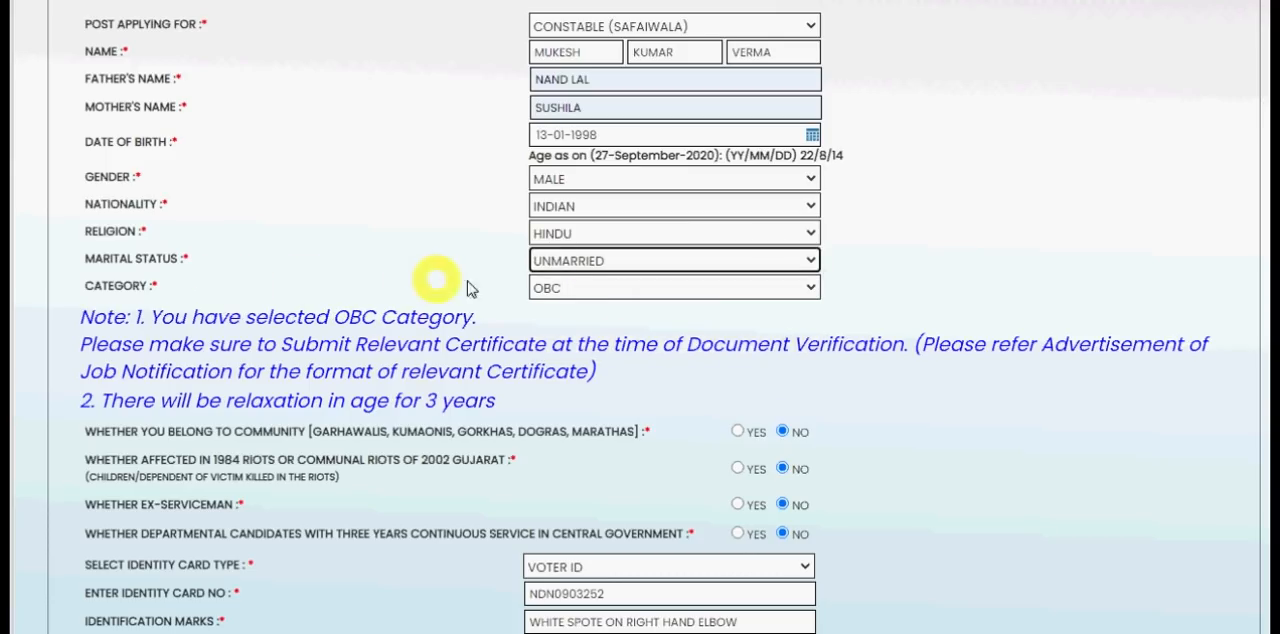
pyautogui.click(558, 290)
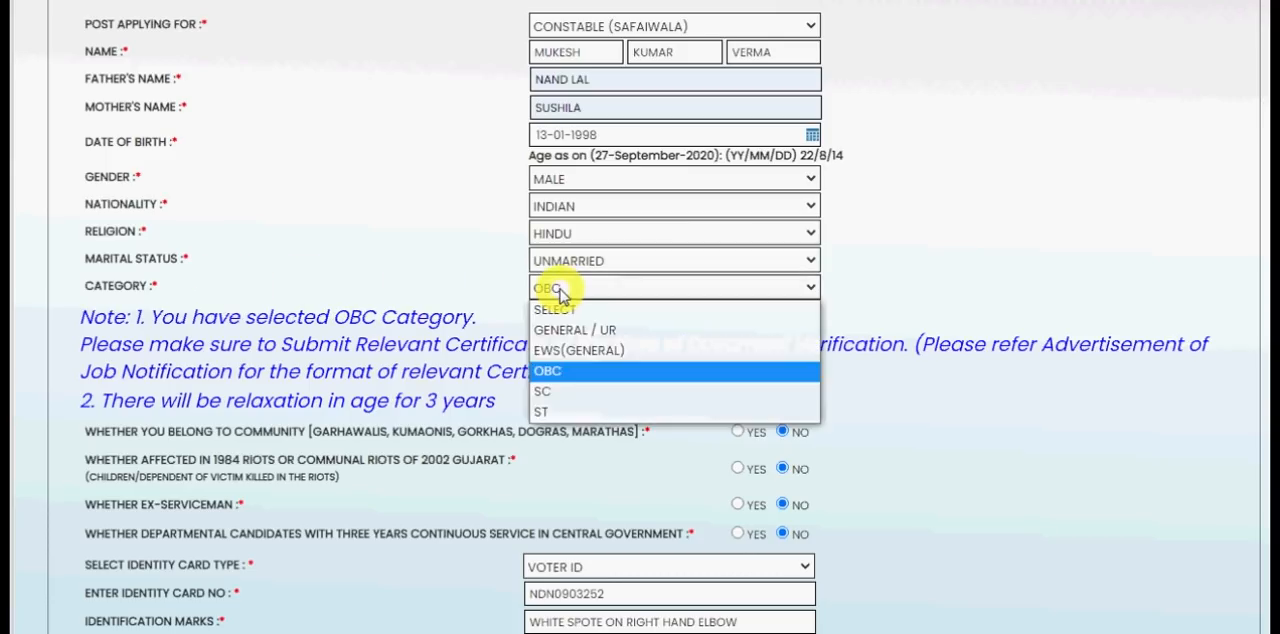
pyautogui.click(567, 373)
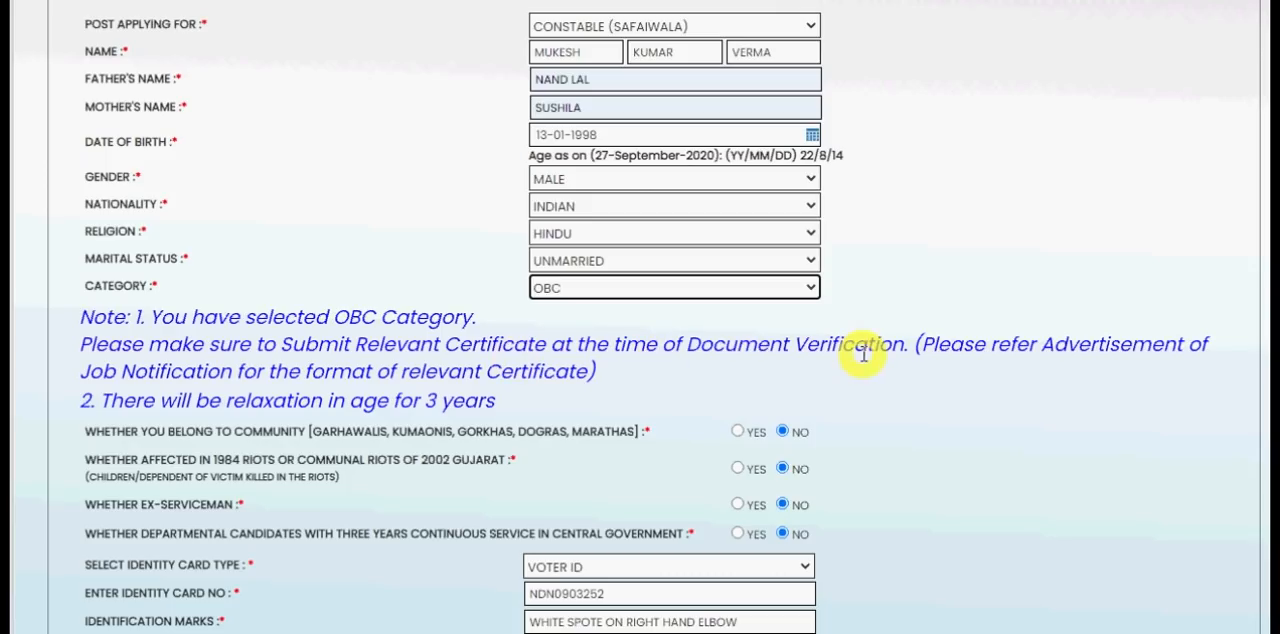
pyautogui.click(633, 386)
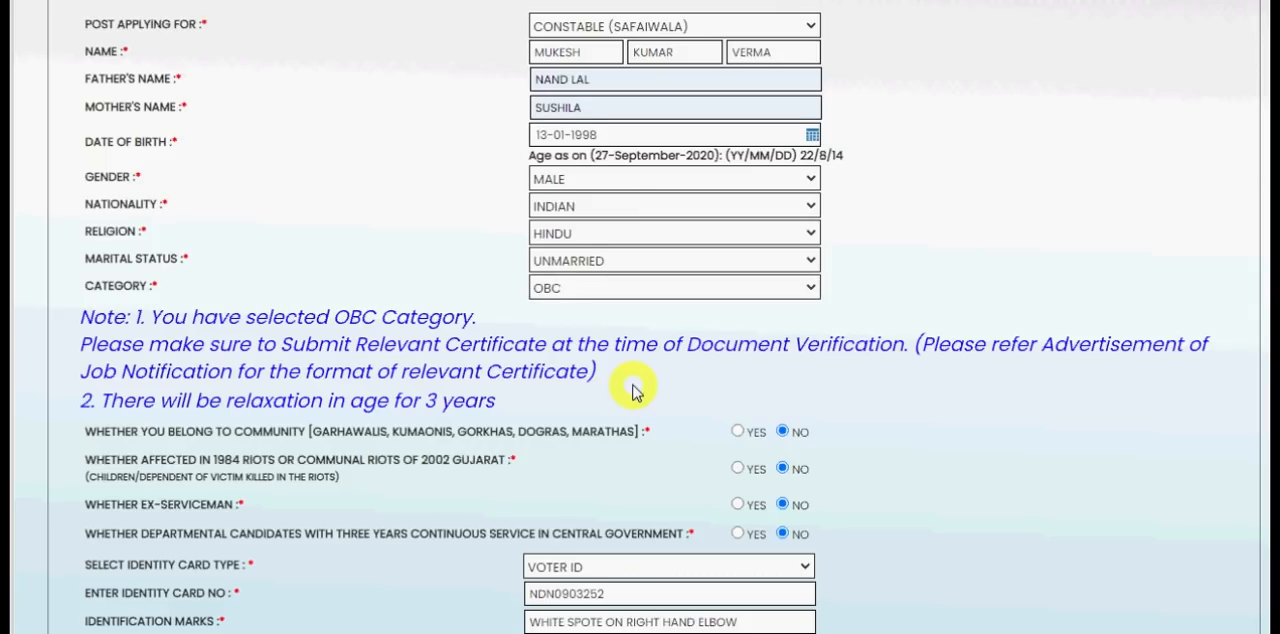
# - Choose Voter ID as the identity card type
pyautogui.scroll(-4, 633, 390)
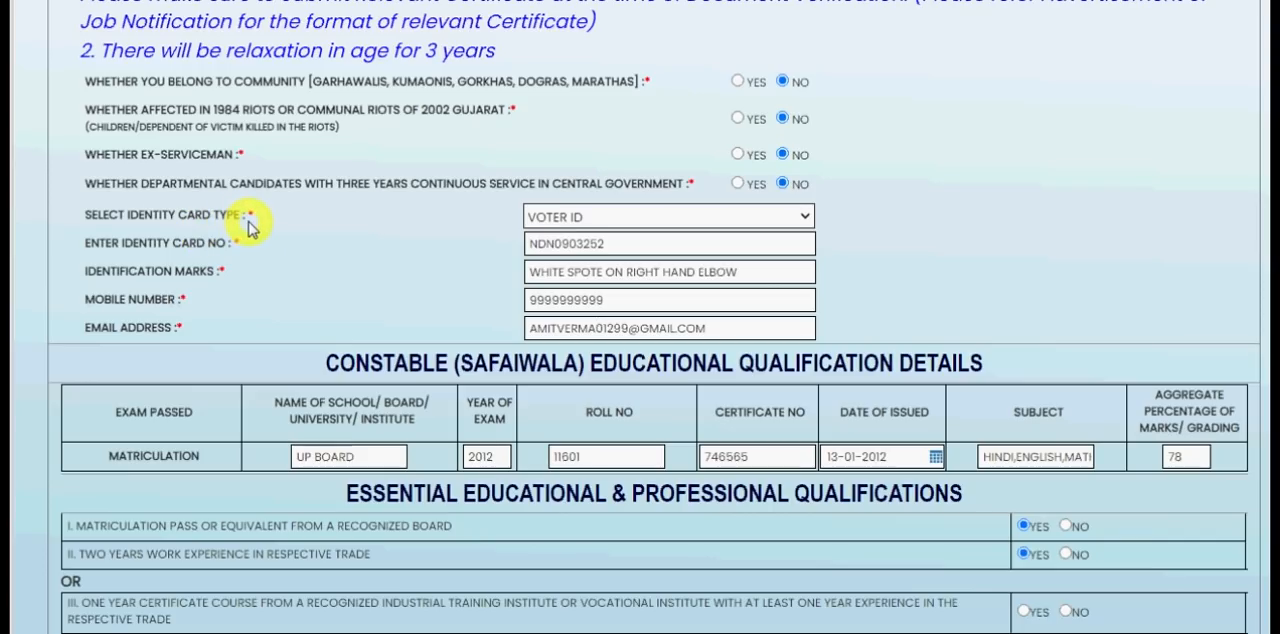
pyautogui.click(584, 219)
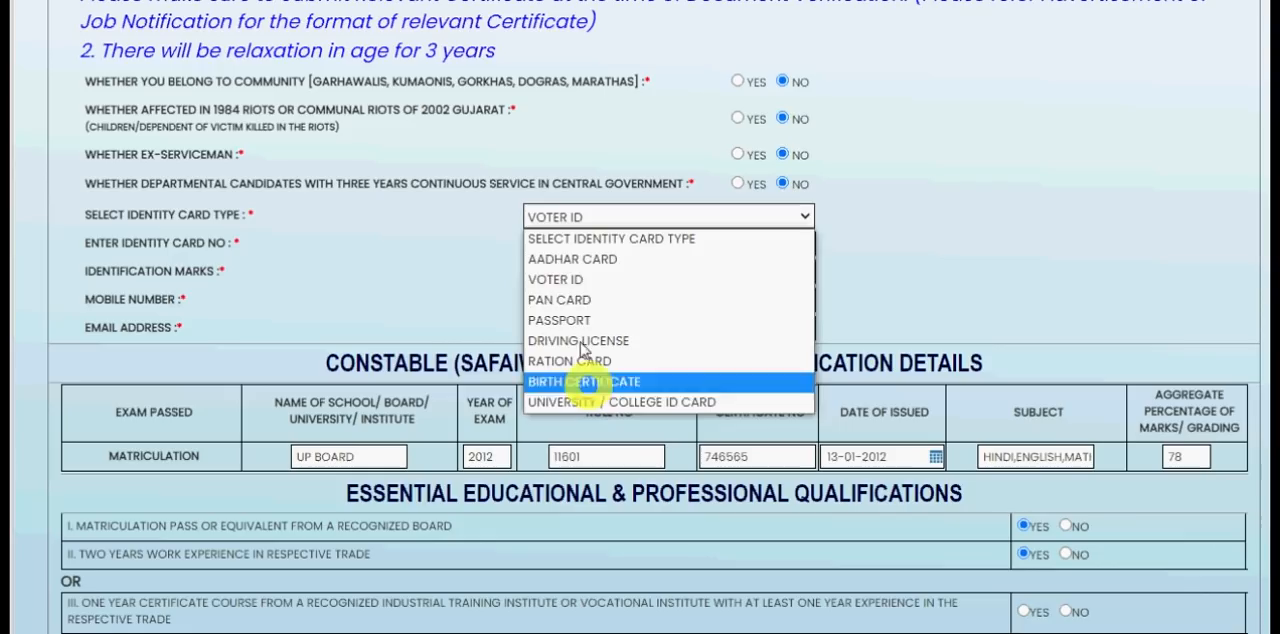
pyautogui.click(565, 282)
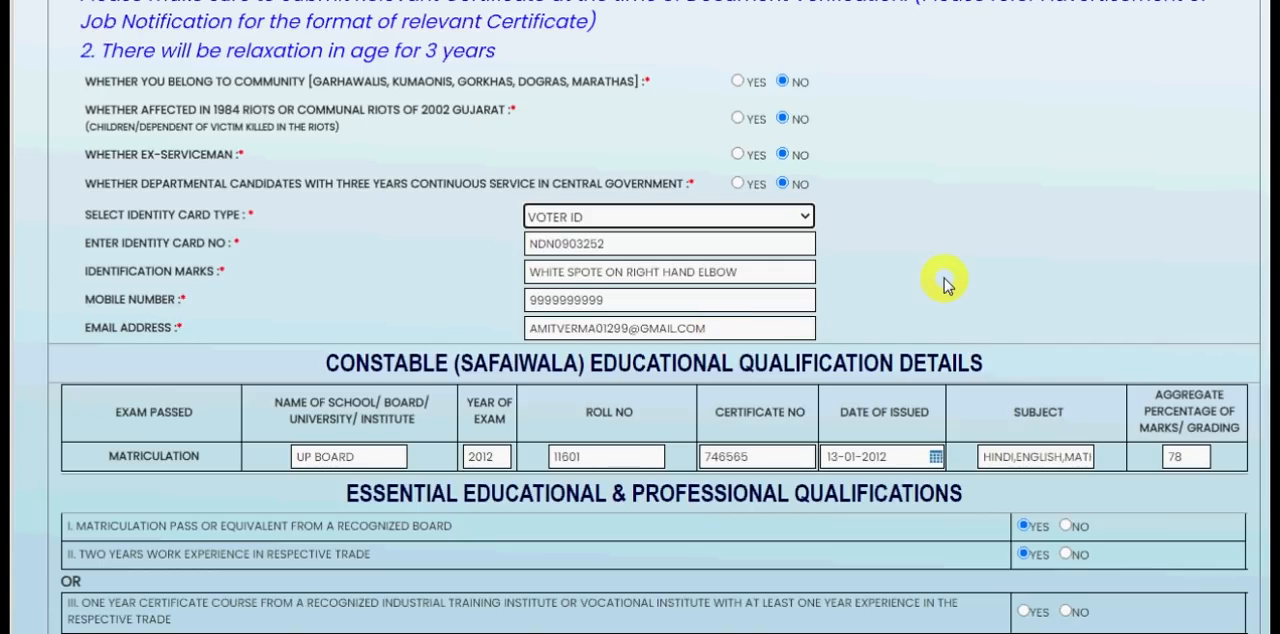
# - Set Skill-1 to Safaiwala under the other skills and leave Skill-2 unselected
pyautogui.scroll(-1, 943, 279)
pyautogui.scroll(-3, 943, 279)
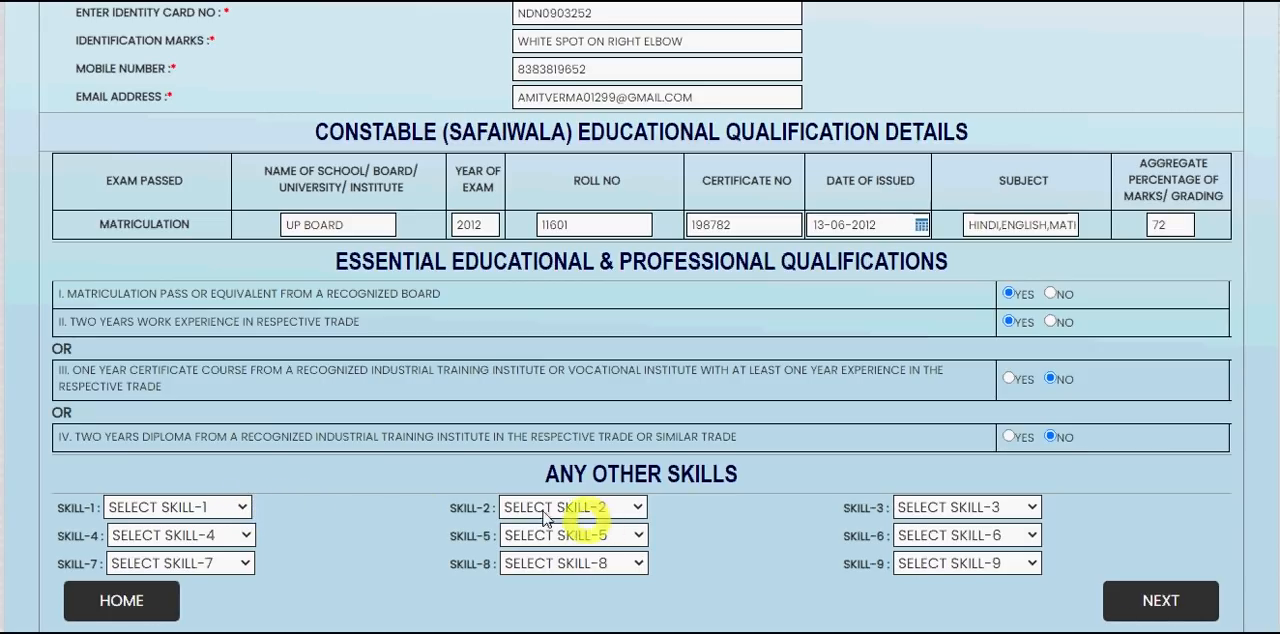
pyautogui.click(240, 507)
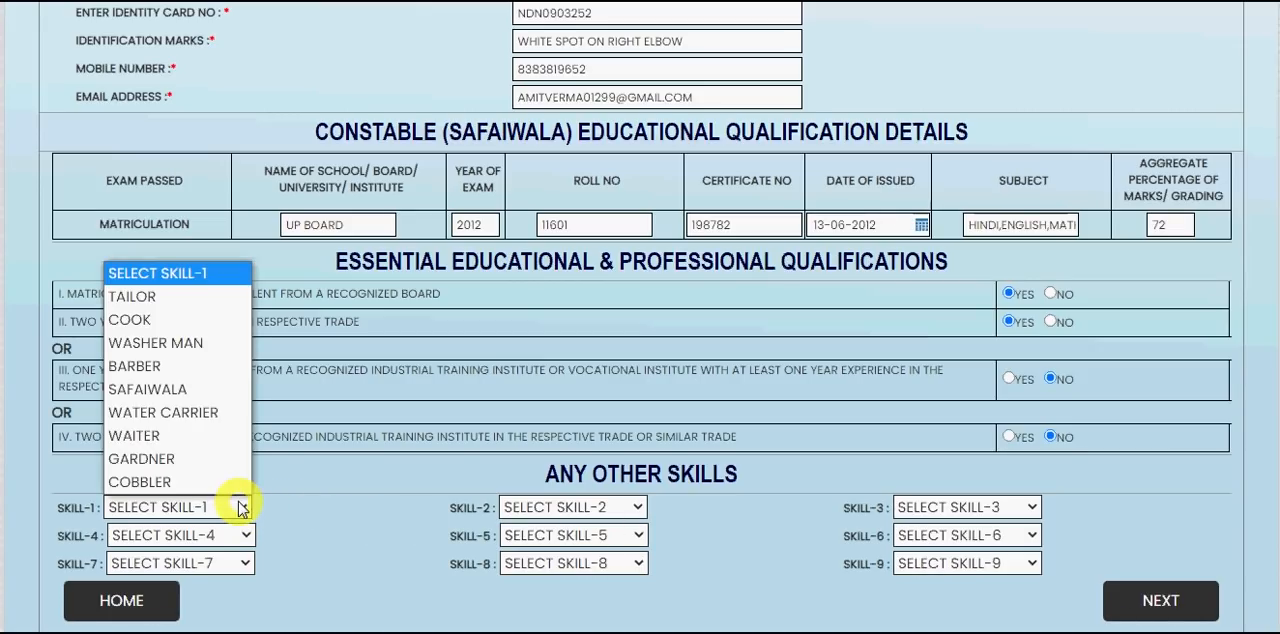
pyautogui.click(184, 389)
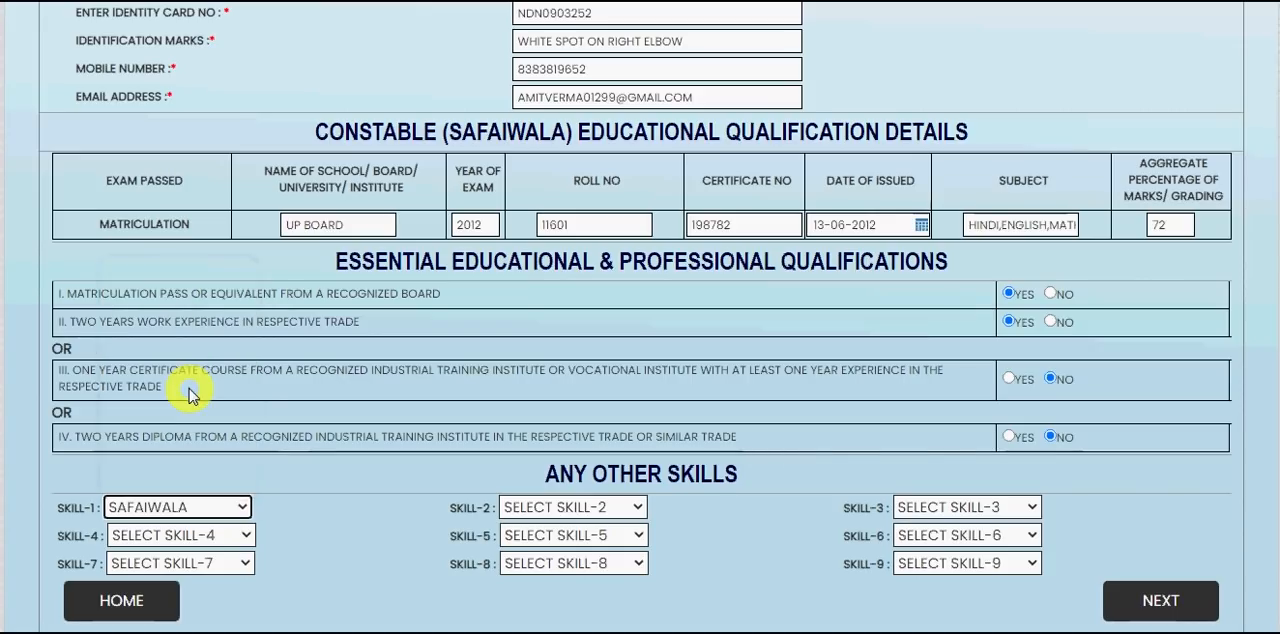
pyautogui.click(574, 510)
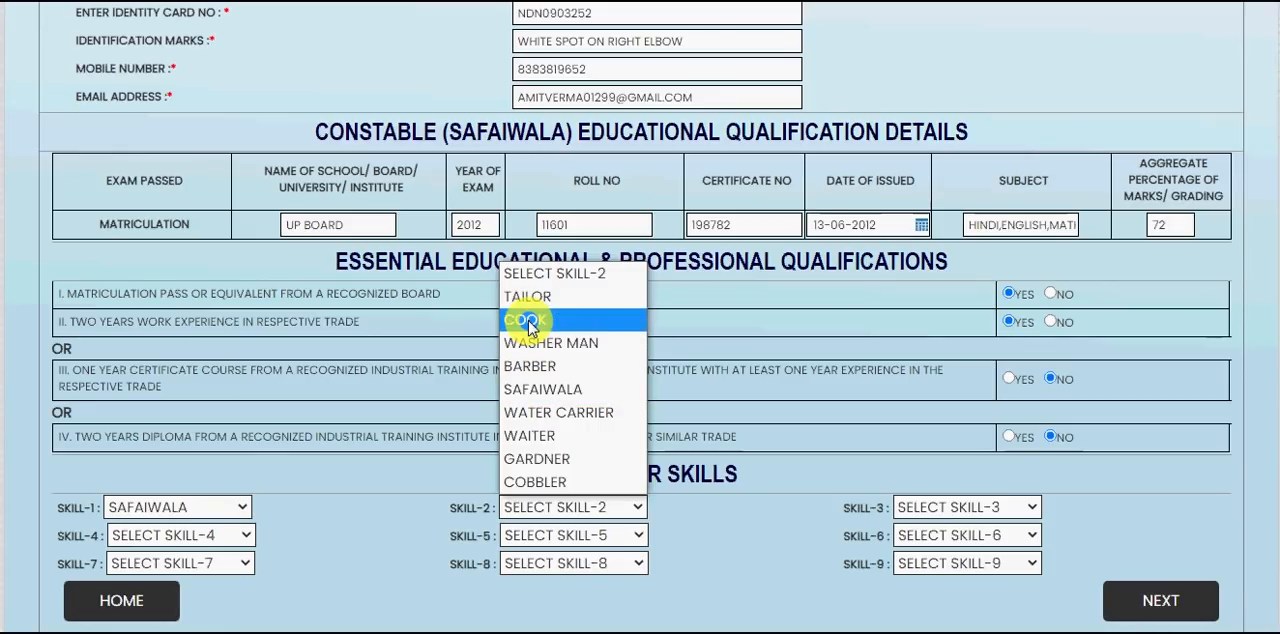
pyautogui.click(395, 527)
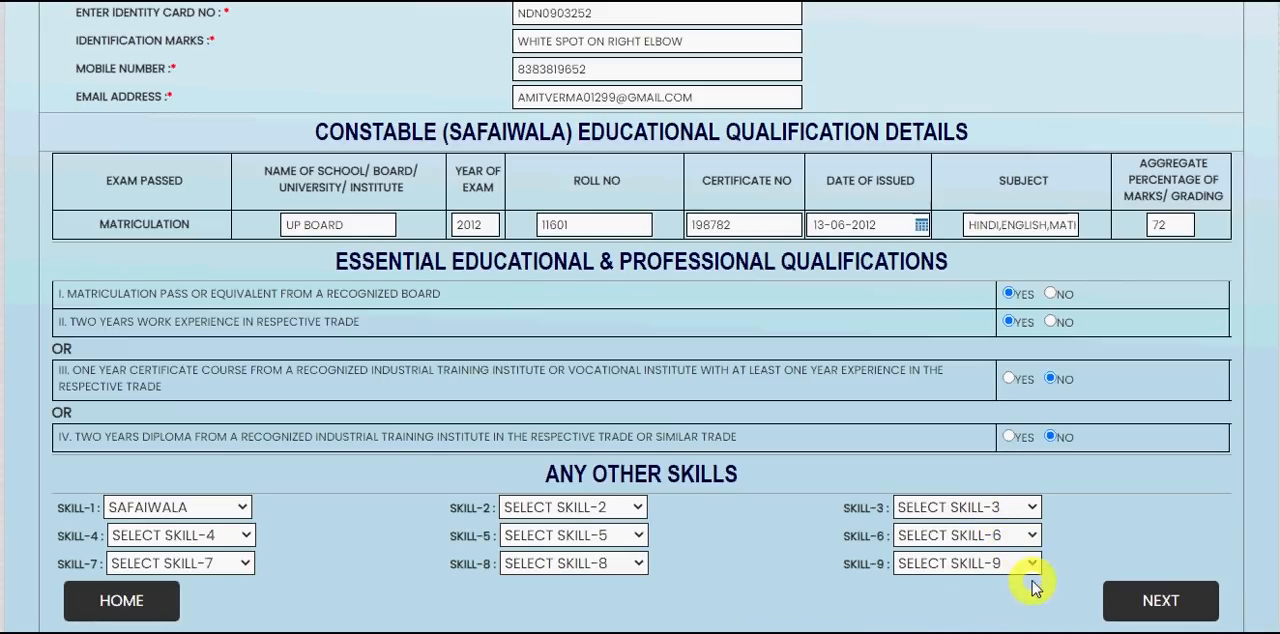
# - Continue to the address details and enter the permanent address's village or town, post office, tehsil and police station
pyautogui.click(1155, 601)
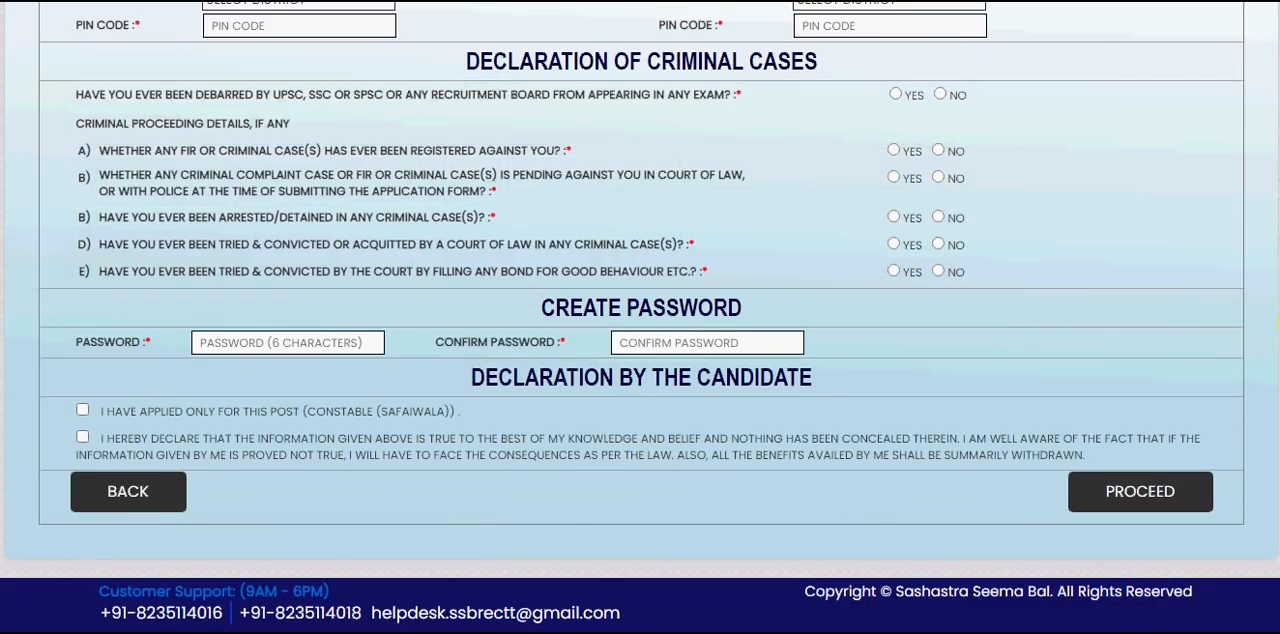
pyautogui.scroll(4, 640, 320)
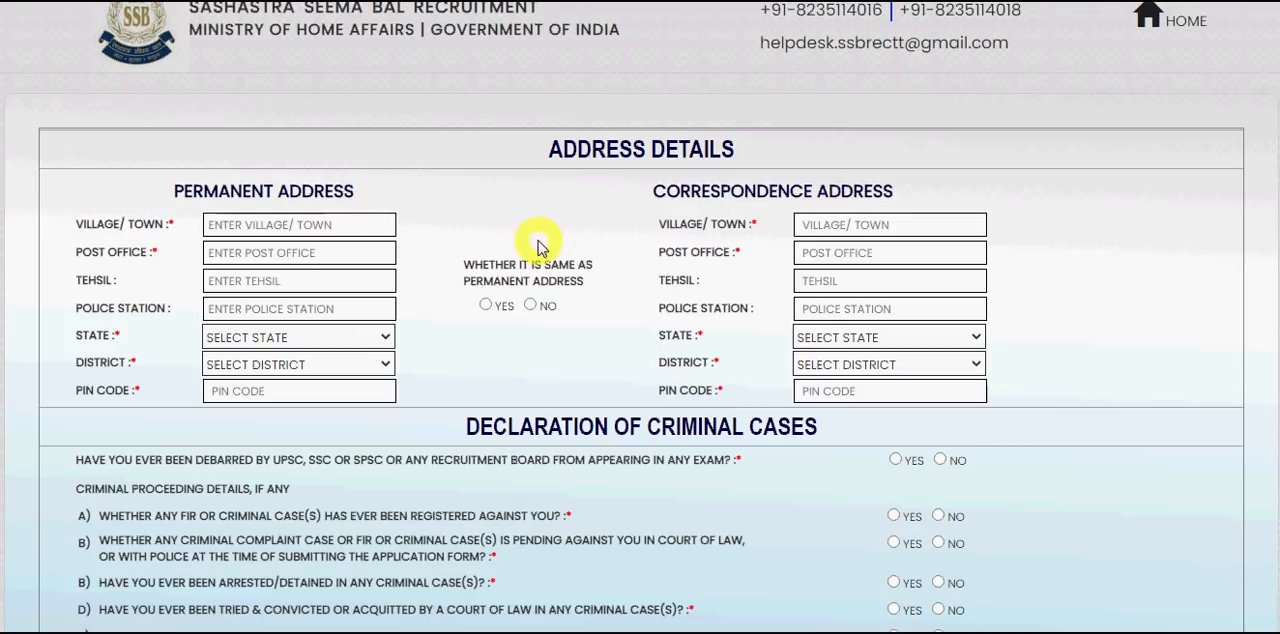
pyautogui.click(305, 223)
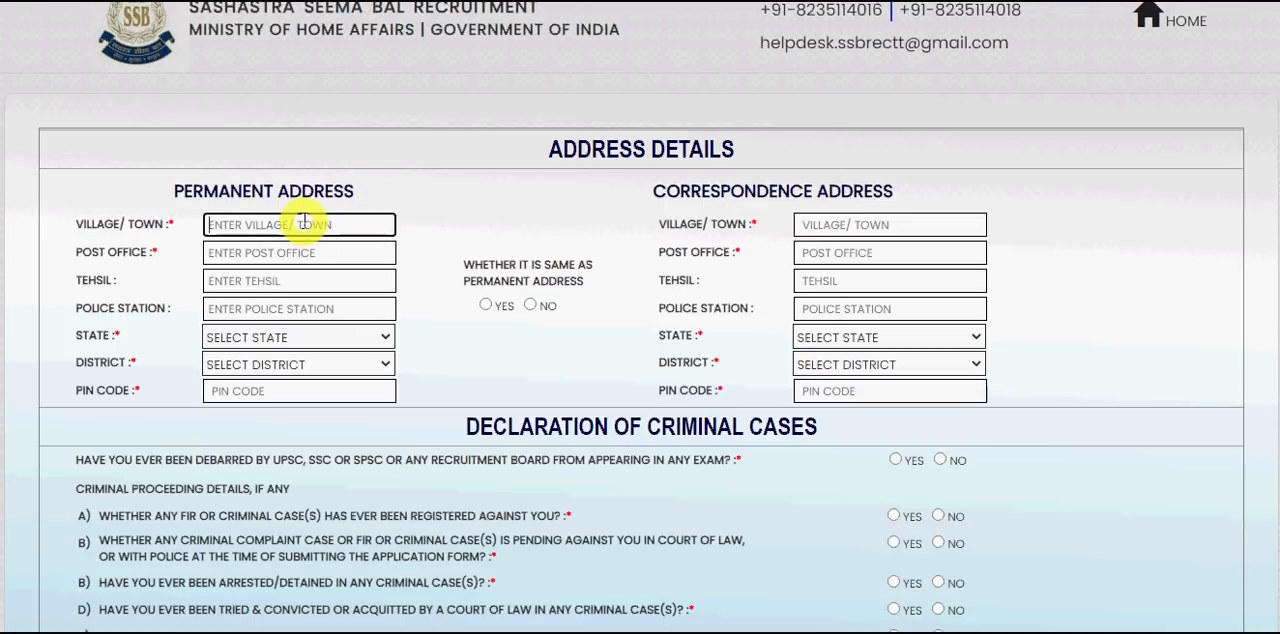
pyautogui.write('RAKESH')
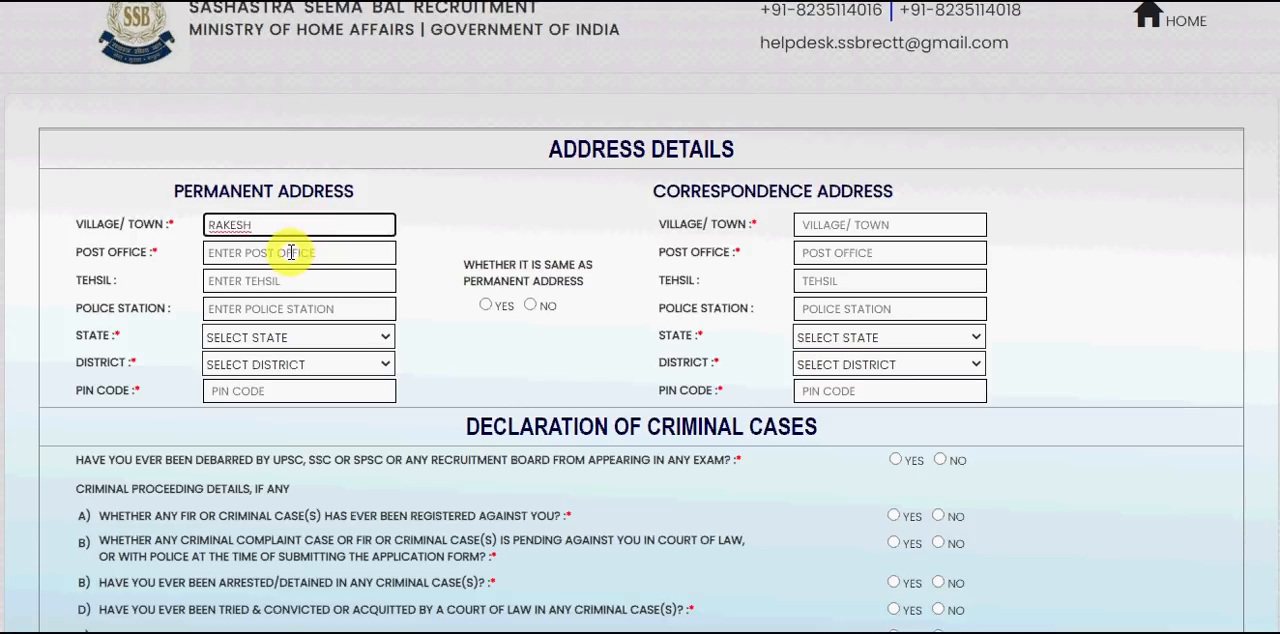
pyautogui.click(291, 252)
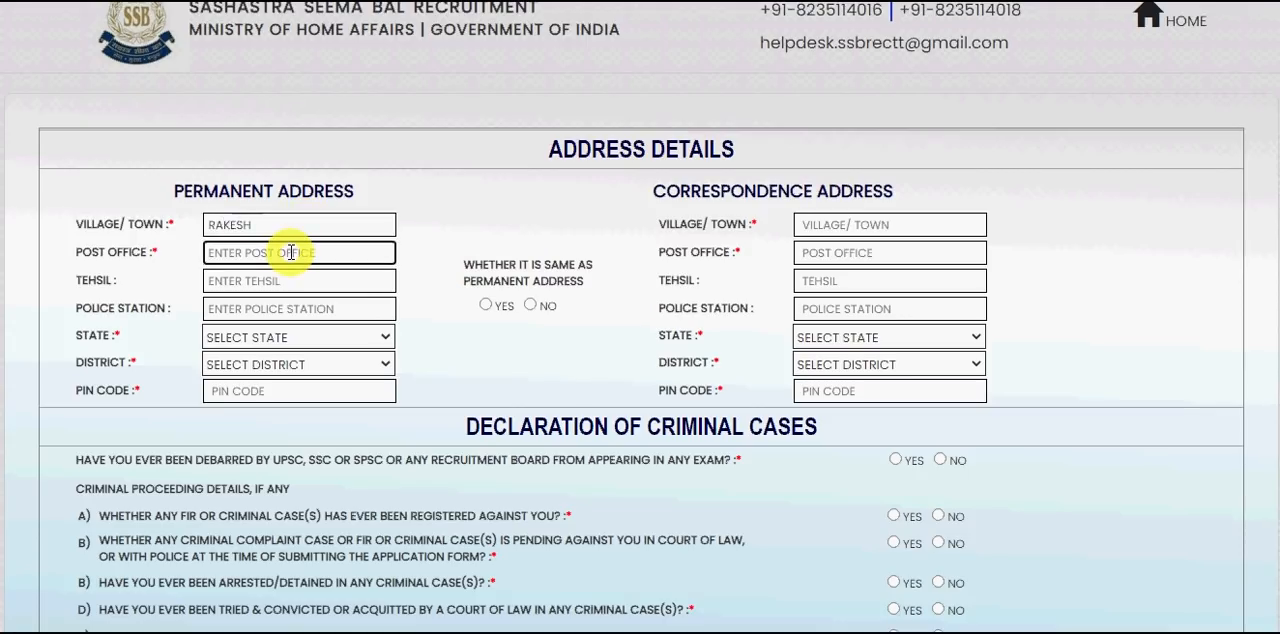
pyautogui.write('GHZ')
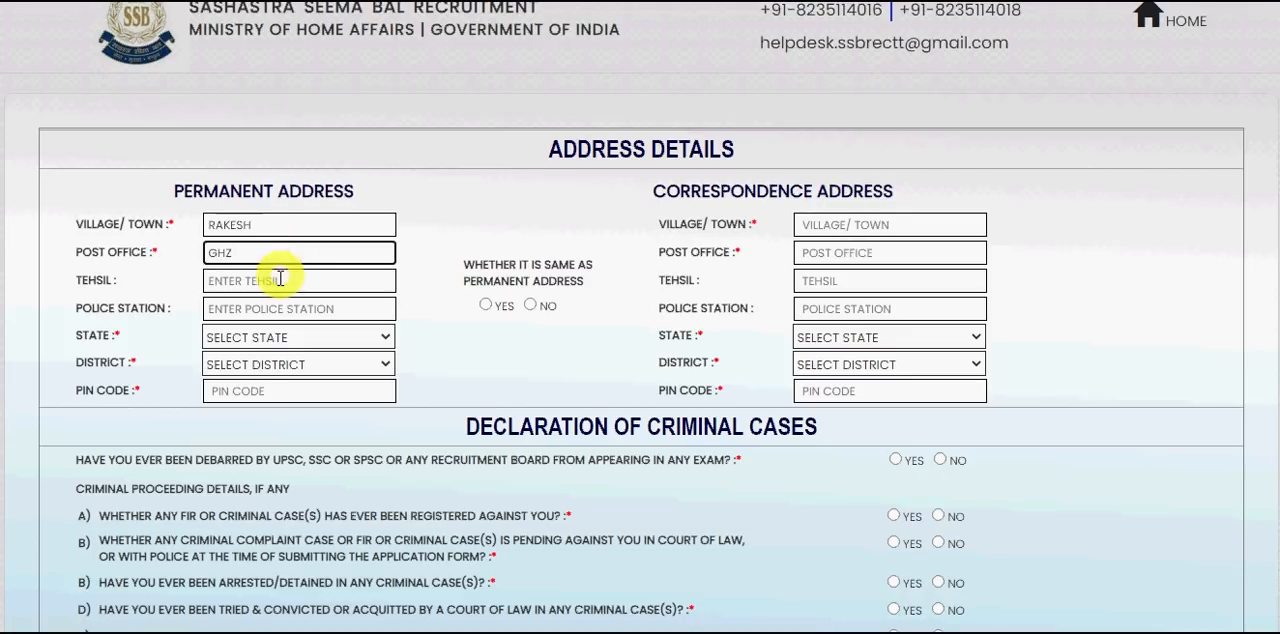
pyautogui.click(281, 281)
pyautogui.write('GHZ')
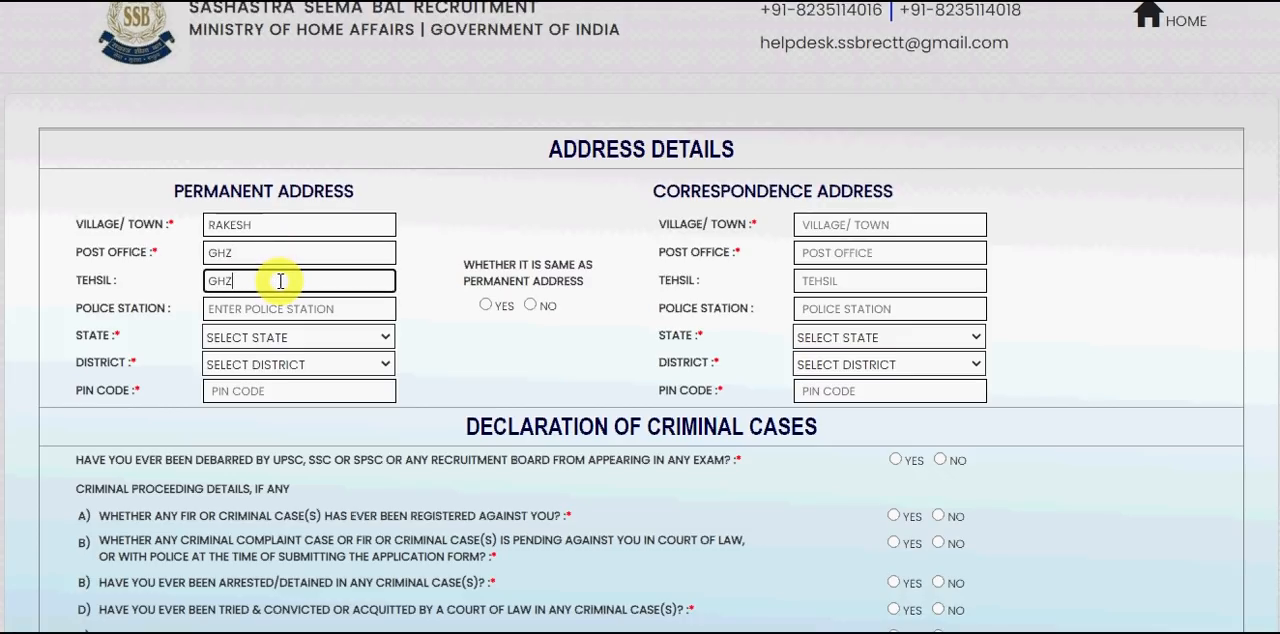
pyautogui.click(283, 309)
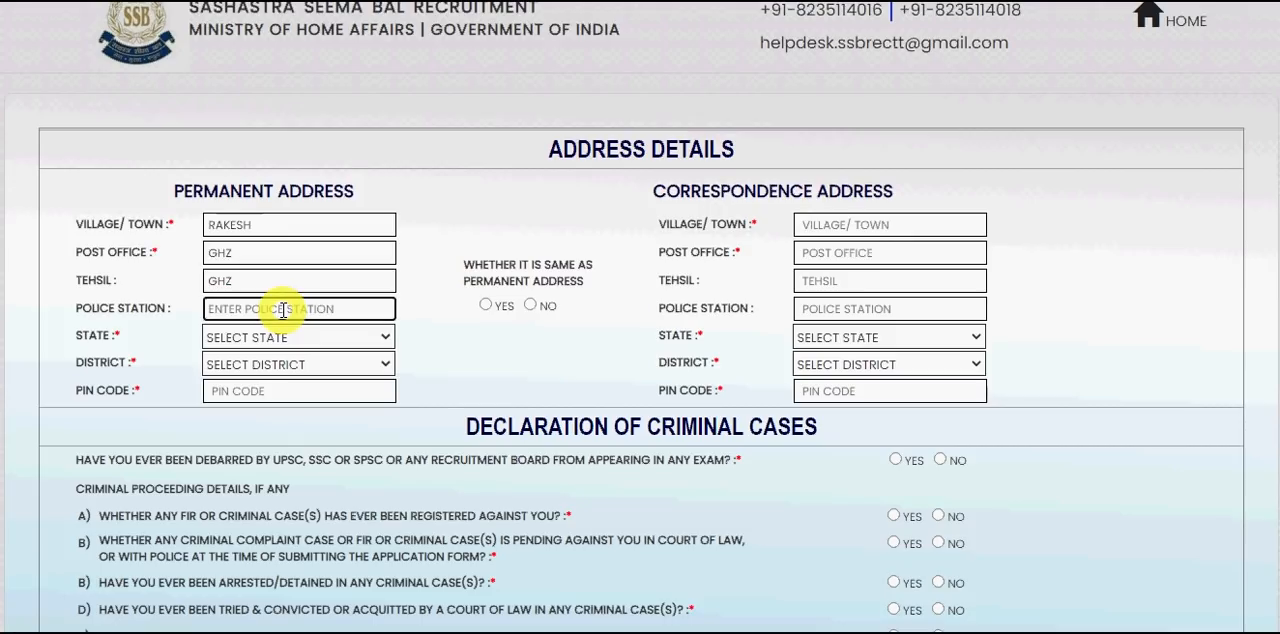
pyautogui.write('GHZ')
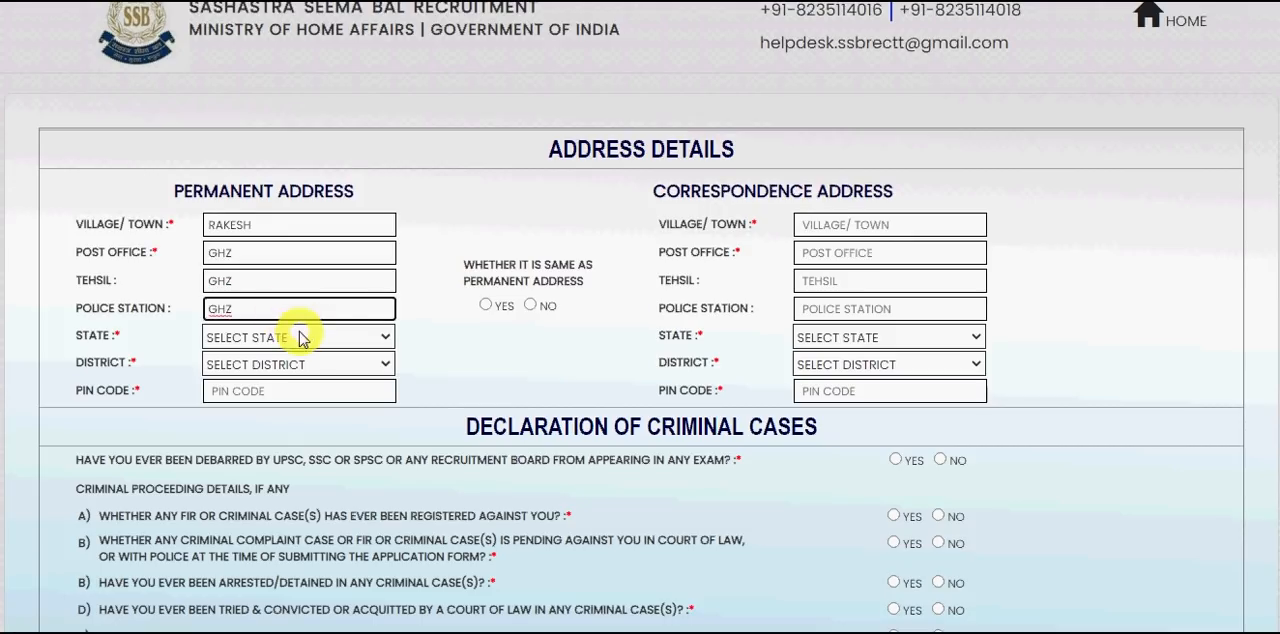
# - Select the applicant's state and district for the permanent address
pyautogui.click(297, 337)
pyautogui.press('u')
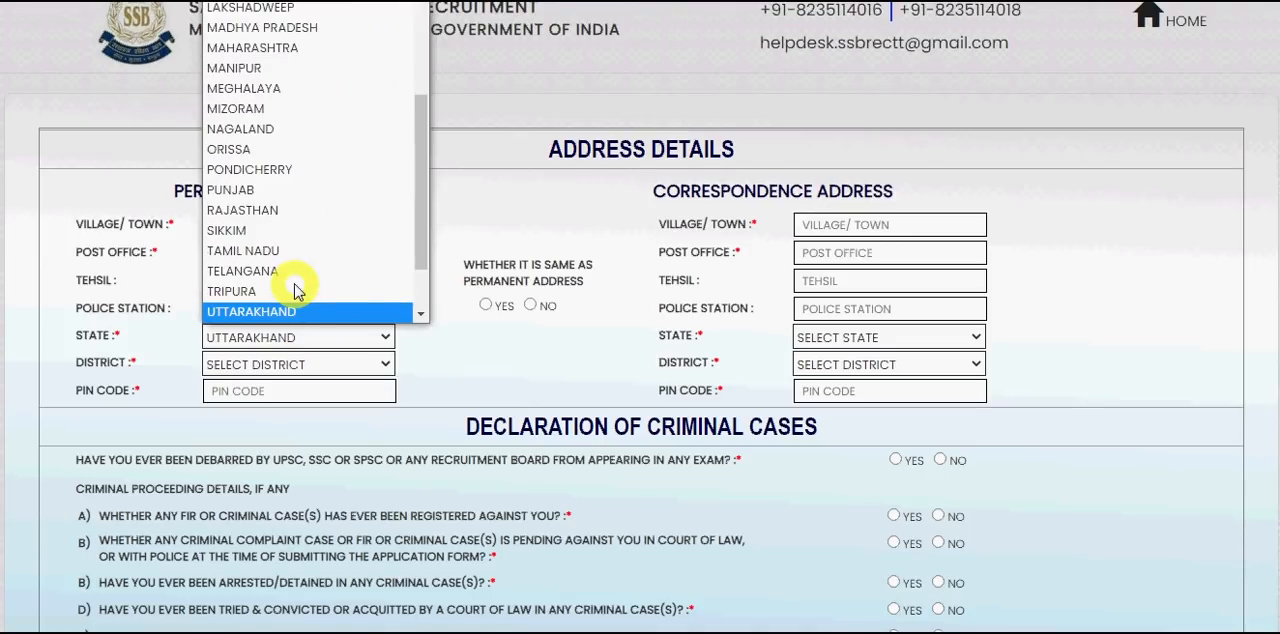
pyautogui.press('u')
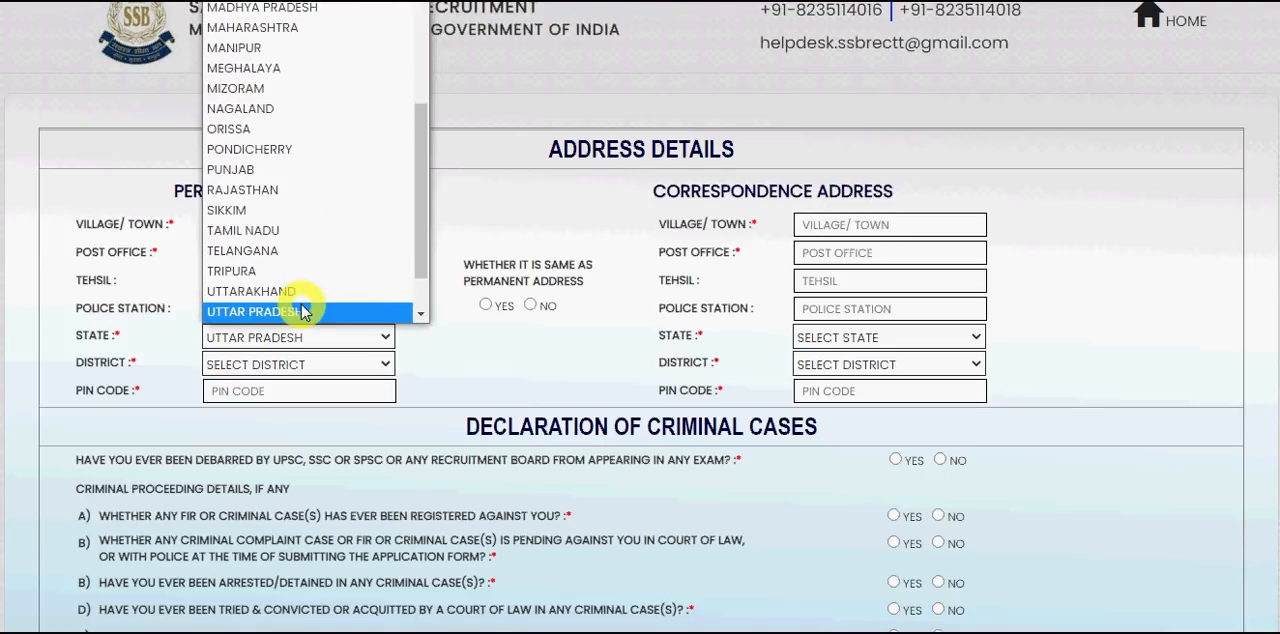
pyautogui.click(303, 312)
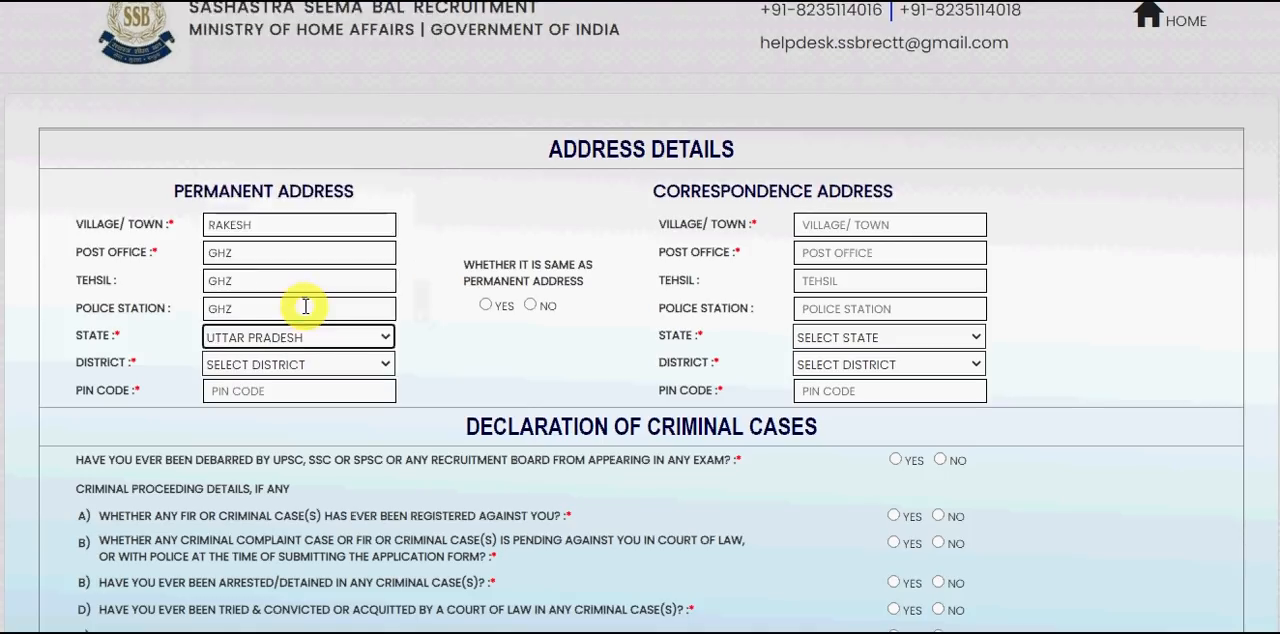
pyautogui.click(314, 365)
pyautogui.press('g')
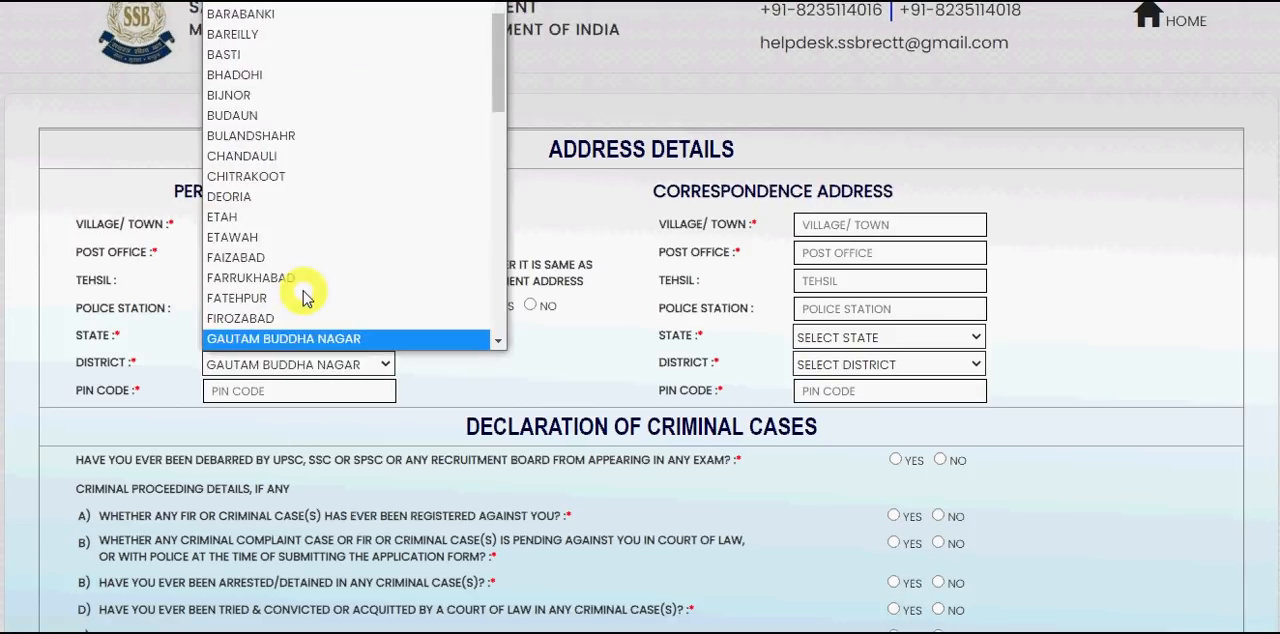
pyautogui.press('g')
pyautogui.click(313, 340)
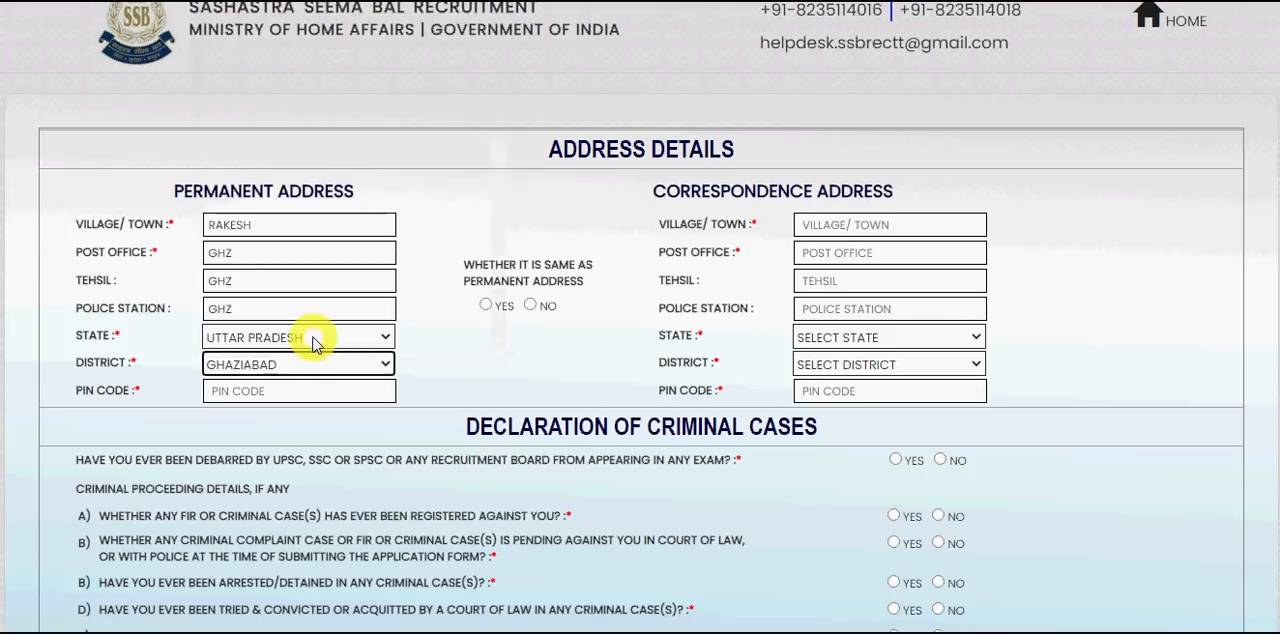
# - Enter the permanent address's postal code and mark the correspondence address as the same as the permanent address
pyautogui.click(312, 392)
pyautogui.write('20')
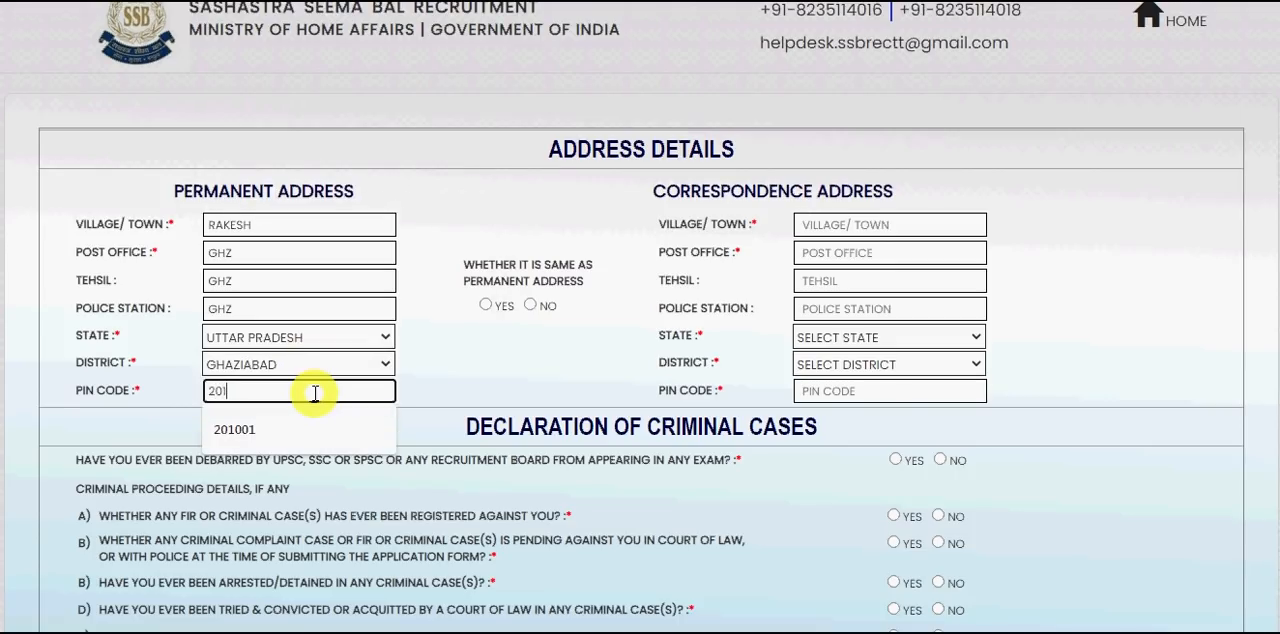
pyautogui.write('1001')
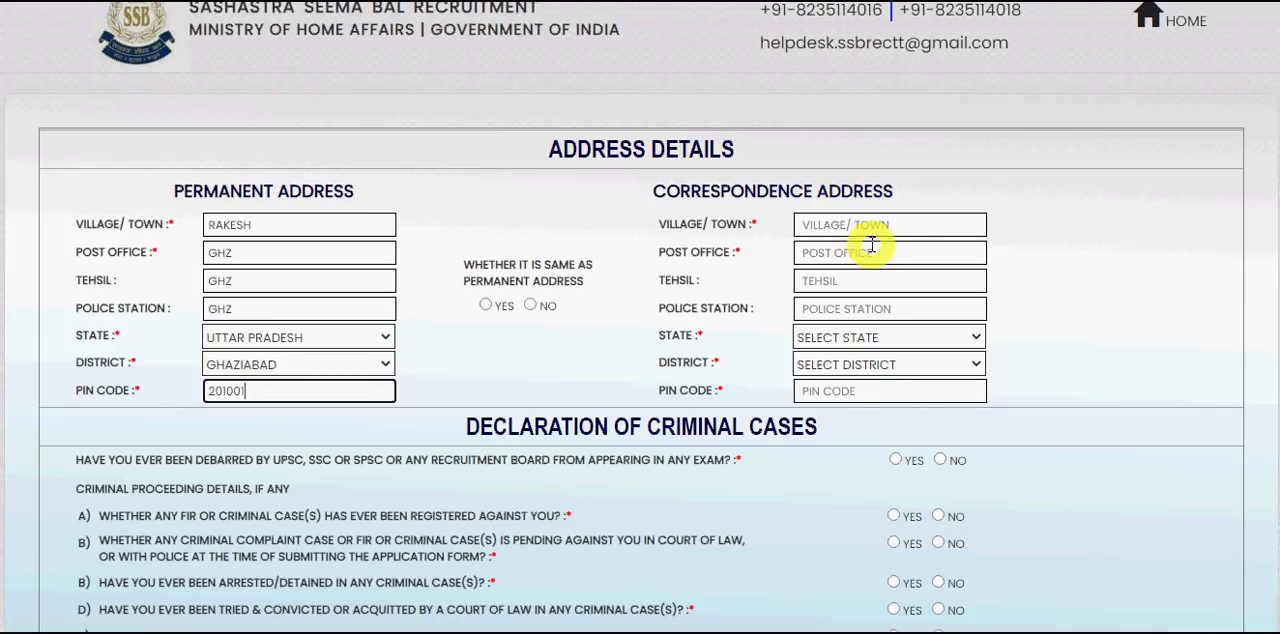
pyautogui.click(486, 305)
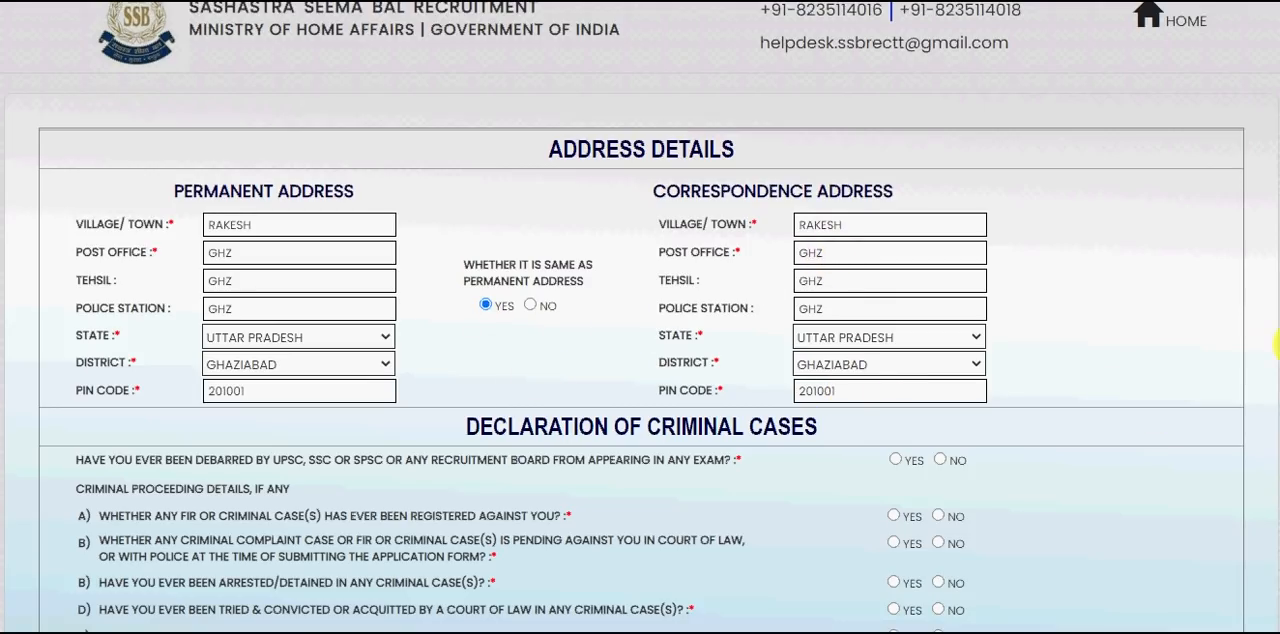
# - Answer No to the exam debarment question and to all criminal proceeding questions in the declaration of criminal cases
pyautogui.scroll(-2, 640, 317)
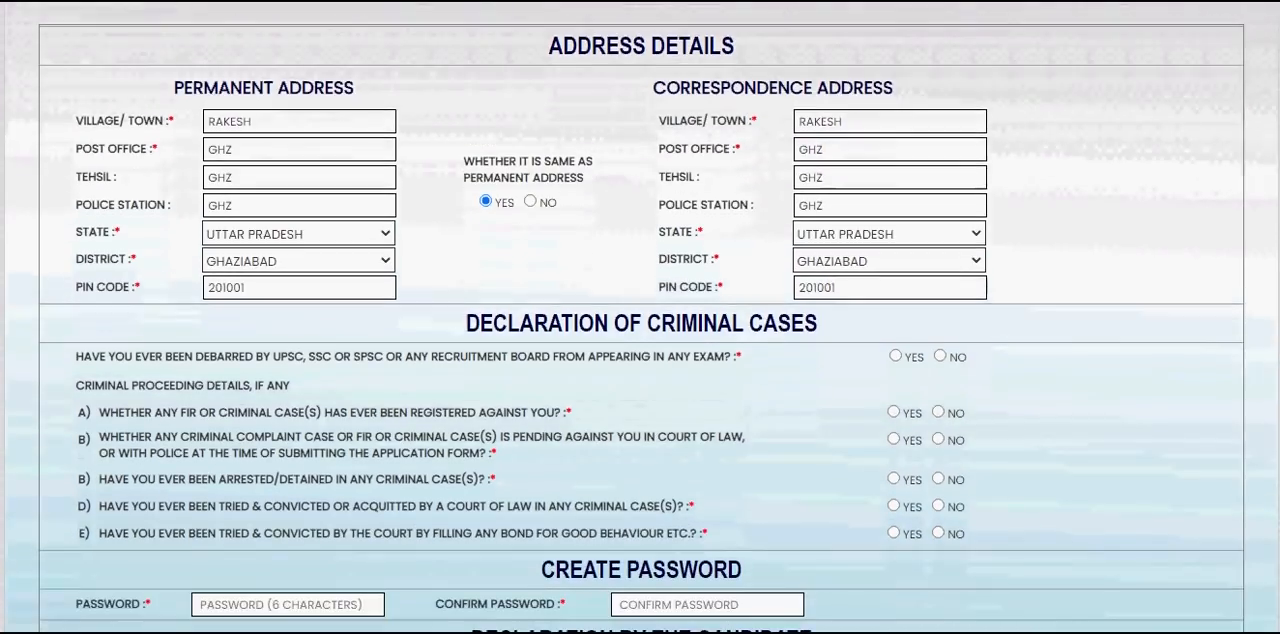
pyautogui.scroll(-1, 640, 317)
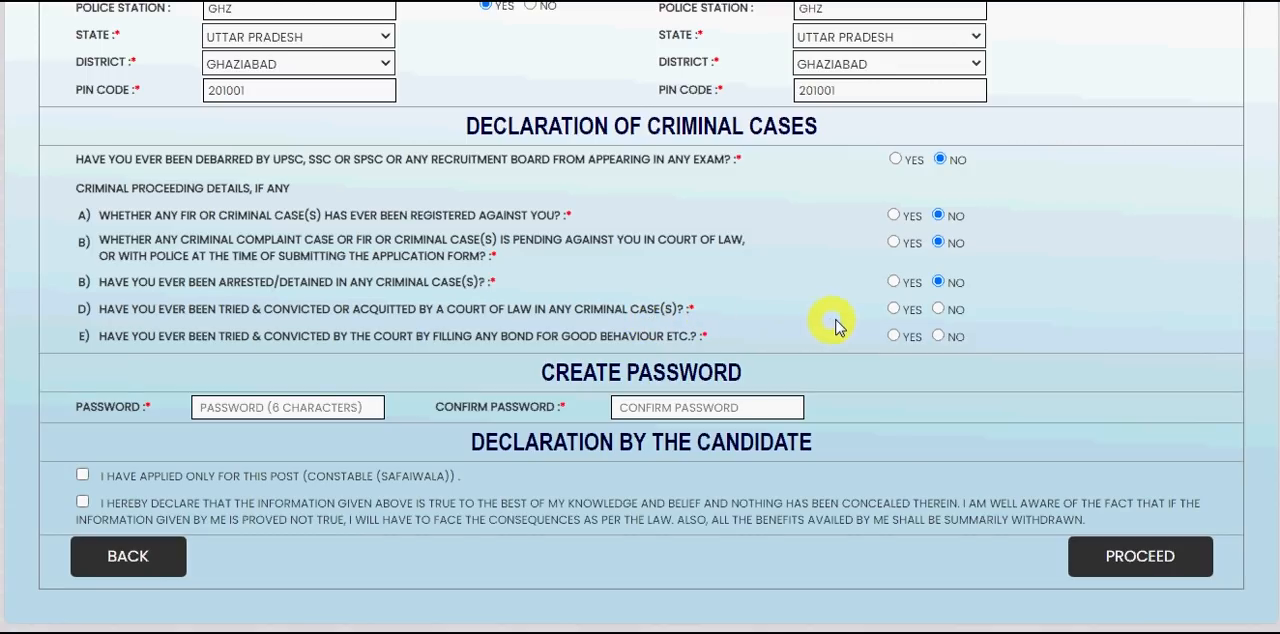
pyautogui.click(939, 310)
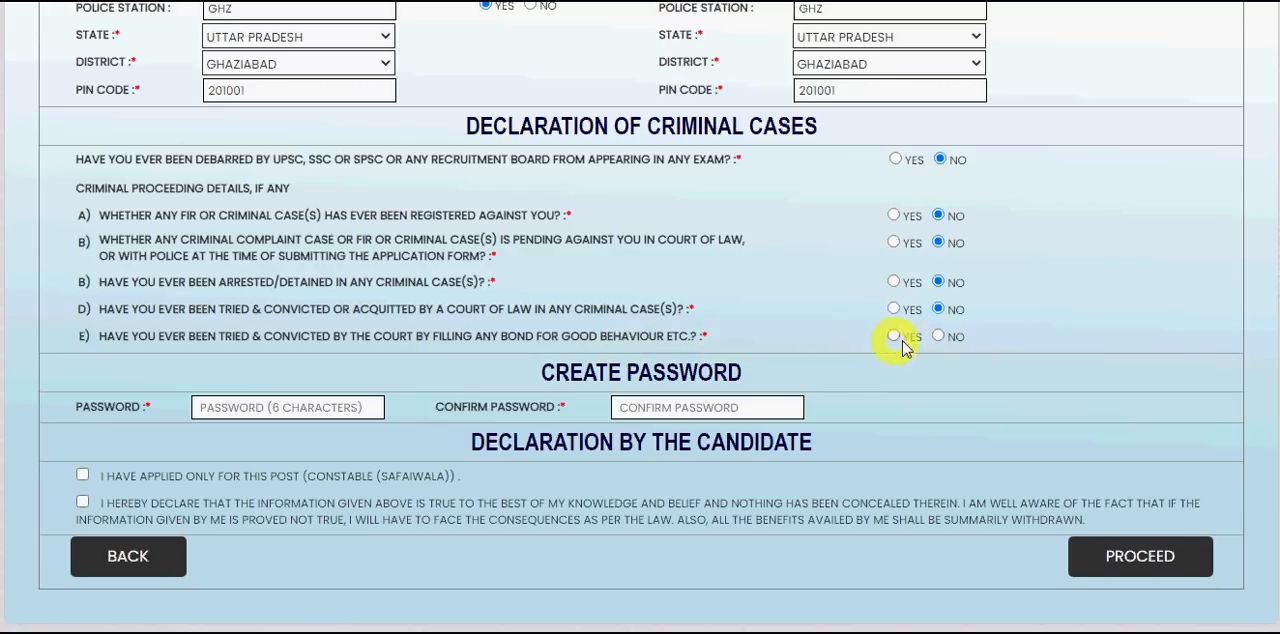
pyautogui.click(938, 337)
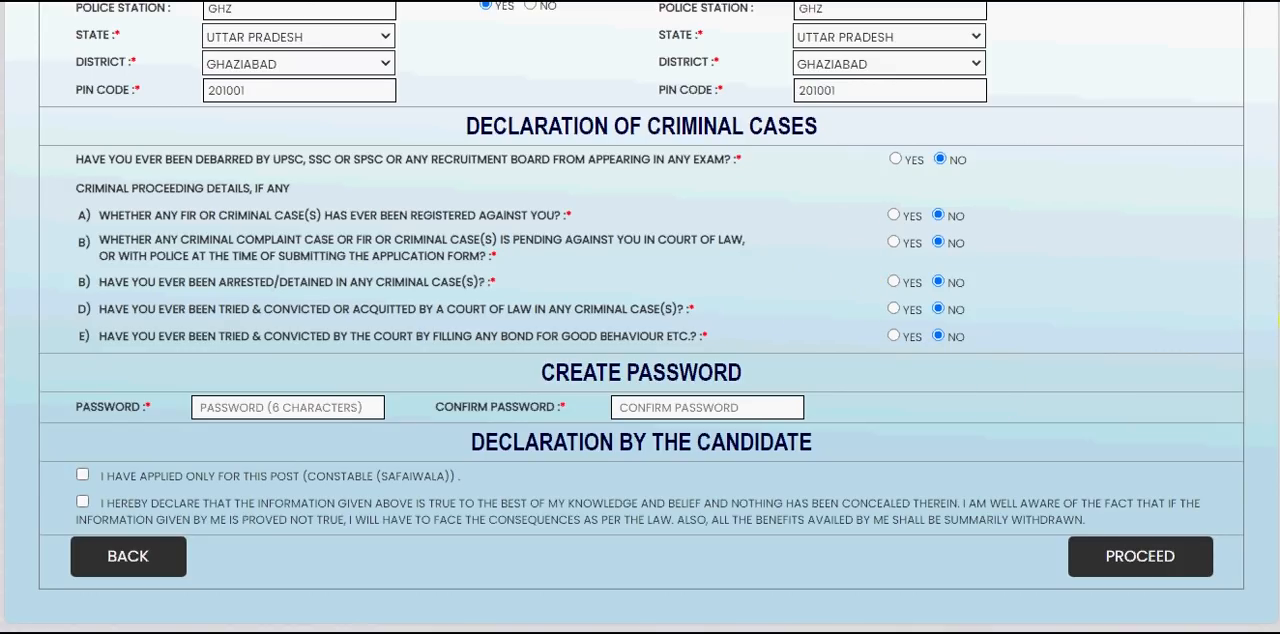
# - Create the account password and repeat it in the confirmation field
pyautogui.scroll(-1, 640, 316)
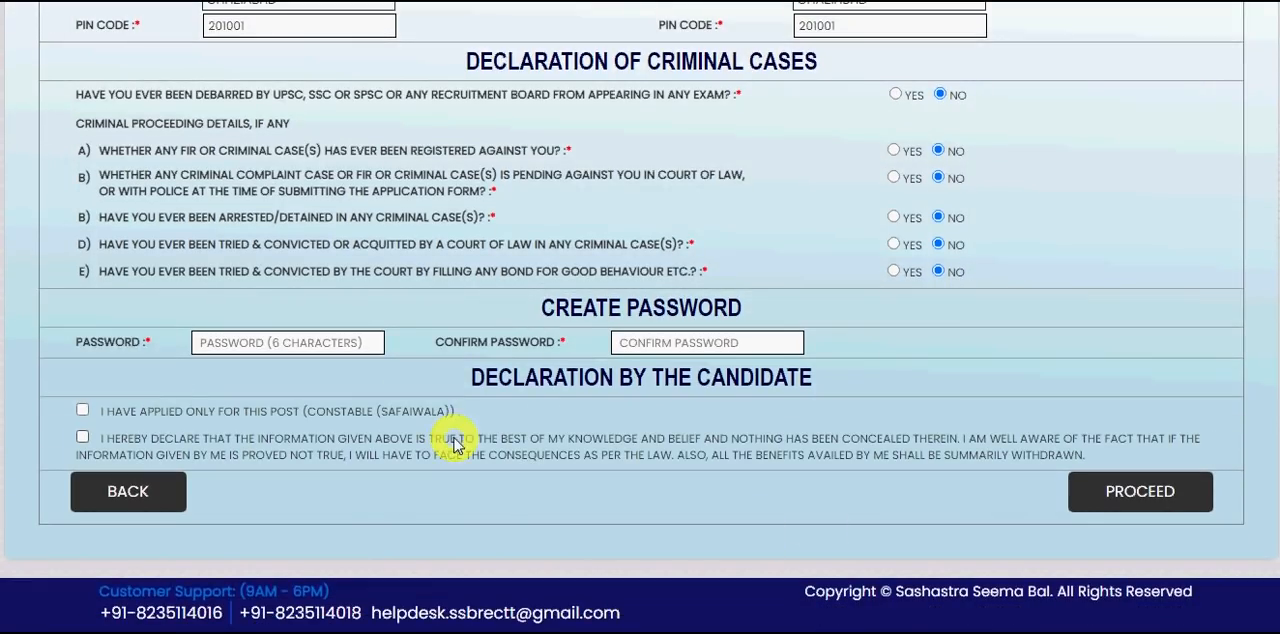
pyautogui.click(297, 344)
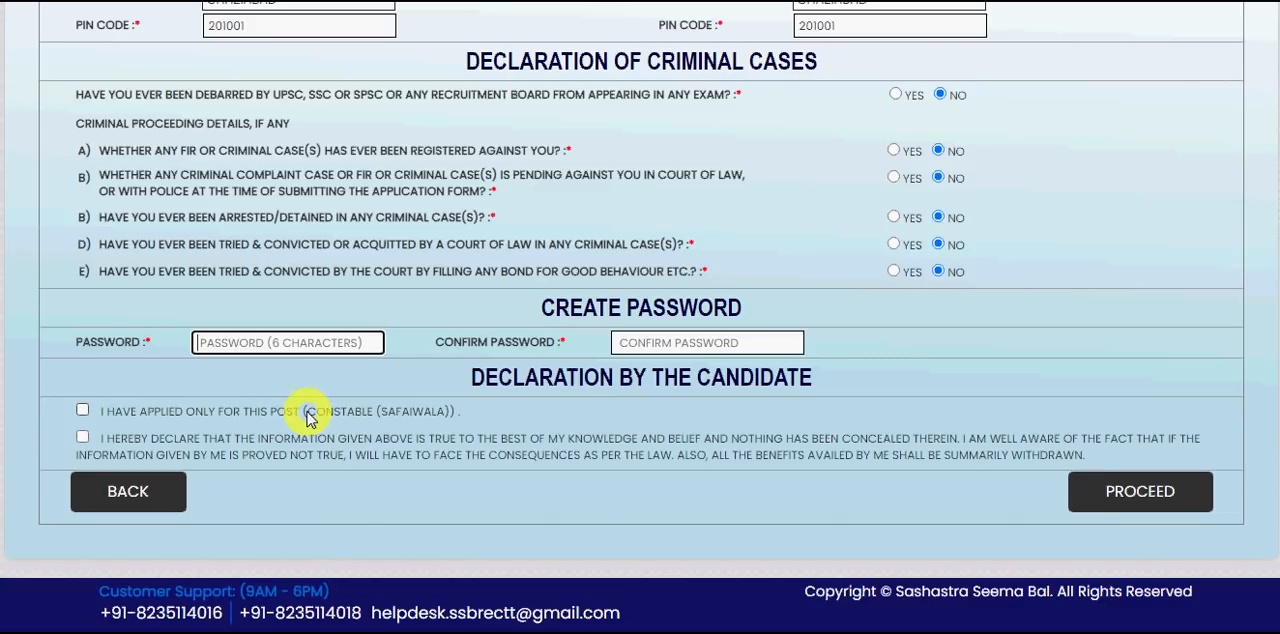
pyautogui.write('****')
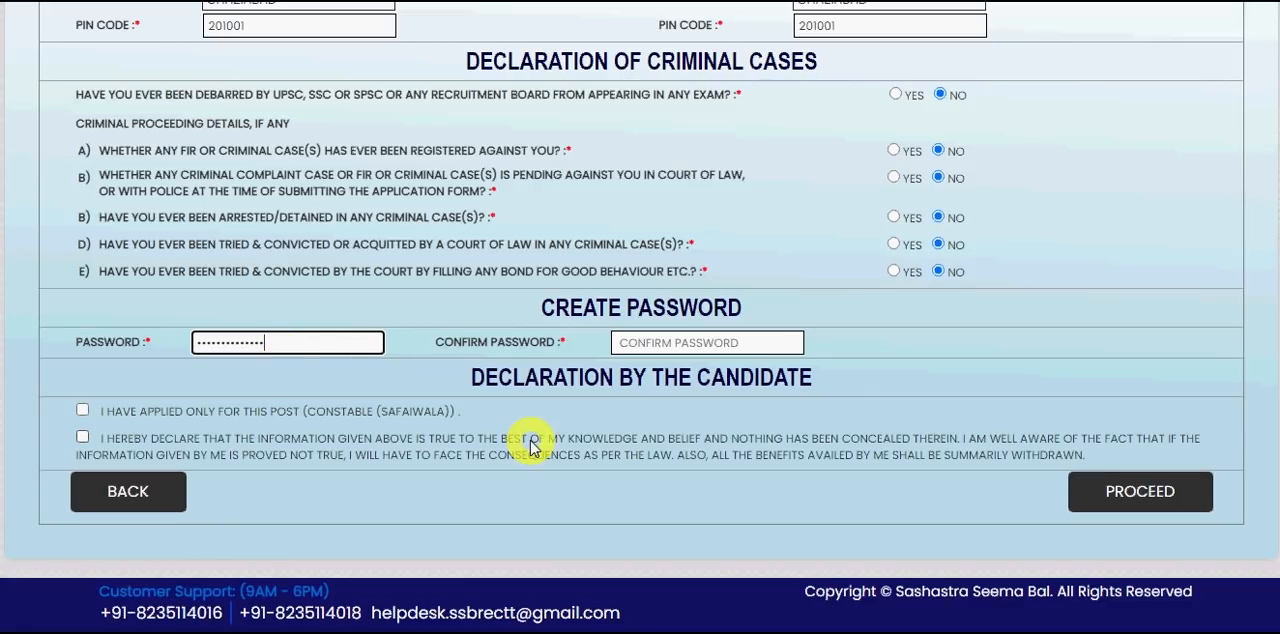
pyautogui.click(668, 342)
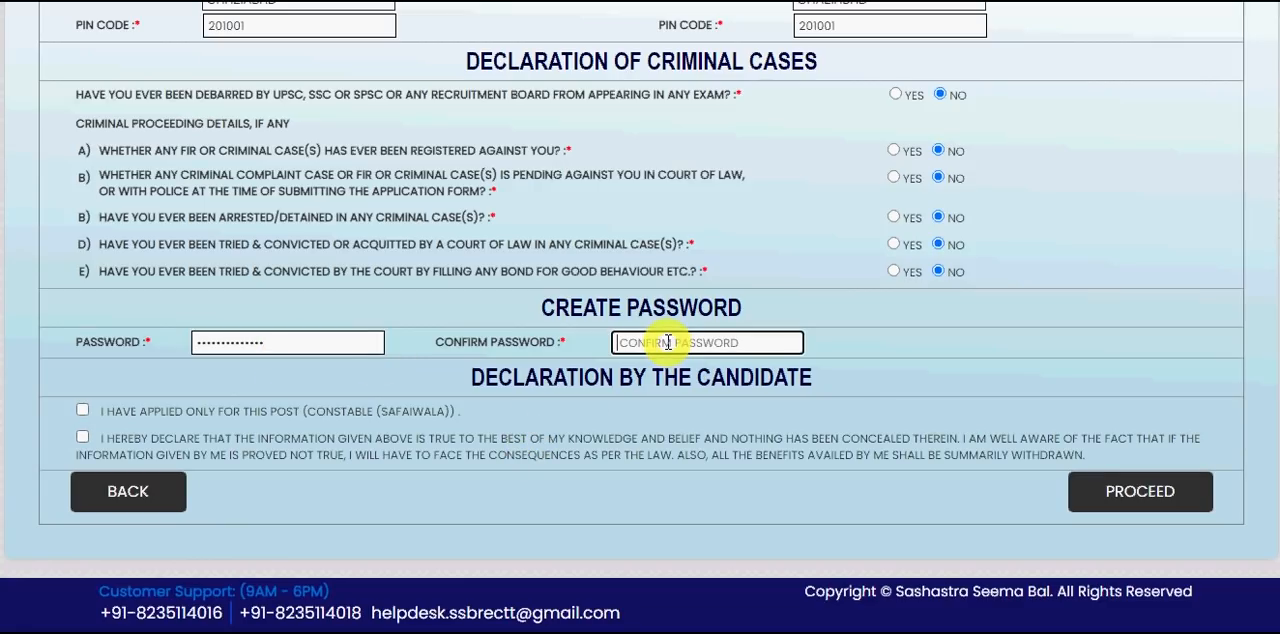
pyautogui.write('***')
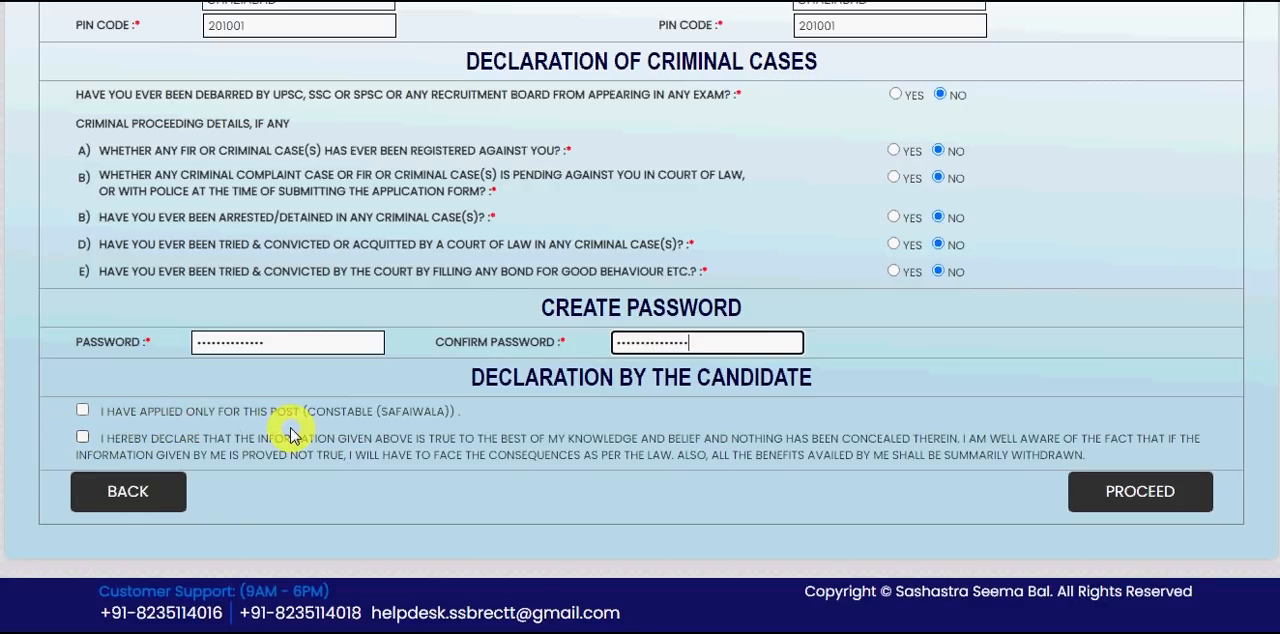
# - Accept both candidate declarations and proceed to the application preview
pyautogui.click(82, 410)
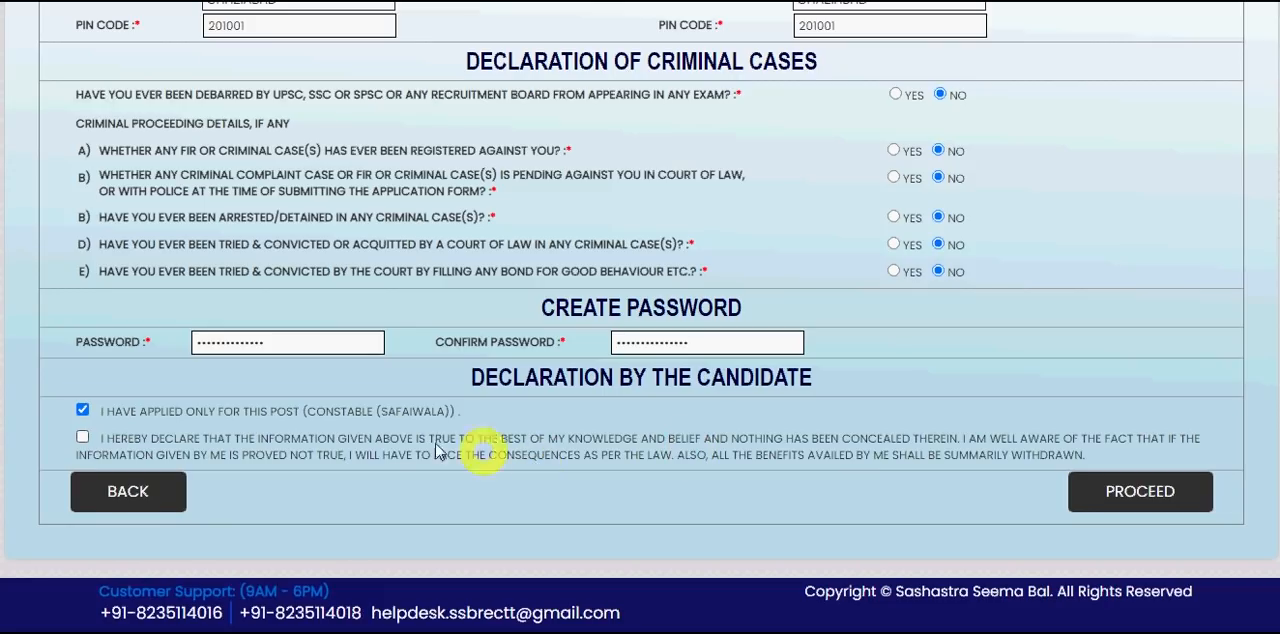
pyautogui.click(83, 438)
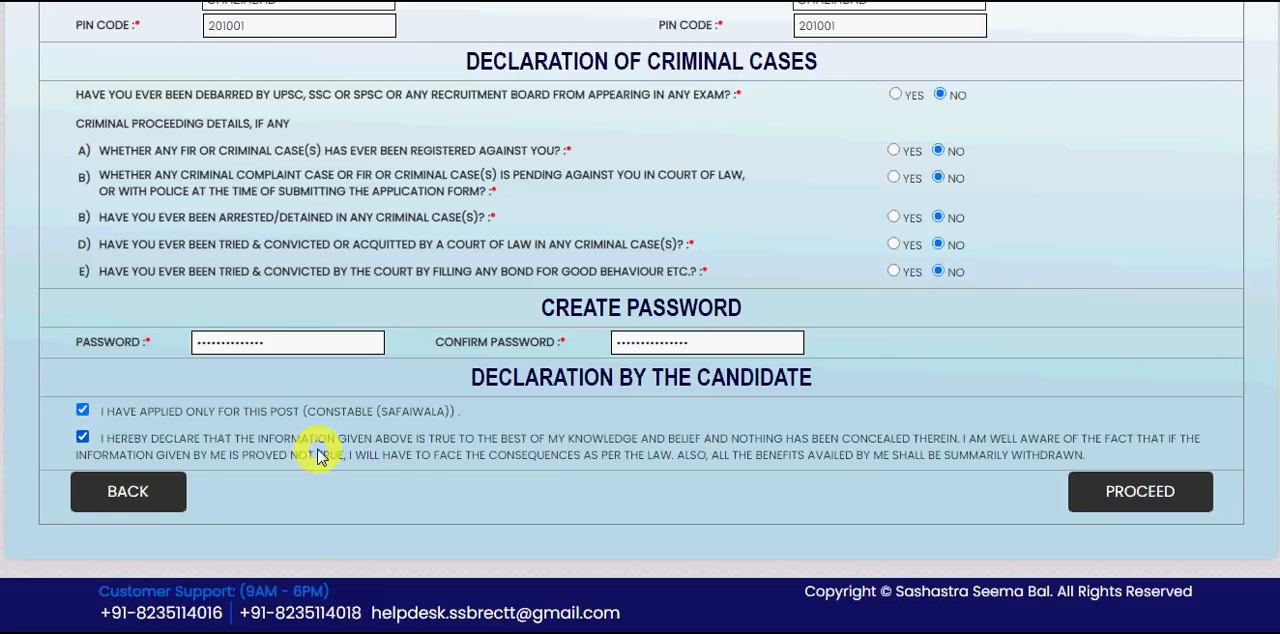
pyautogui.click(1130, 490)
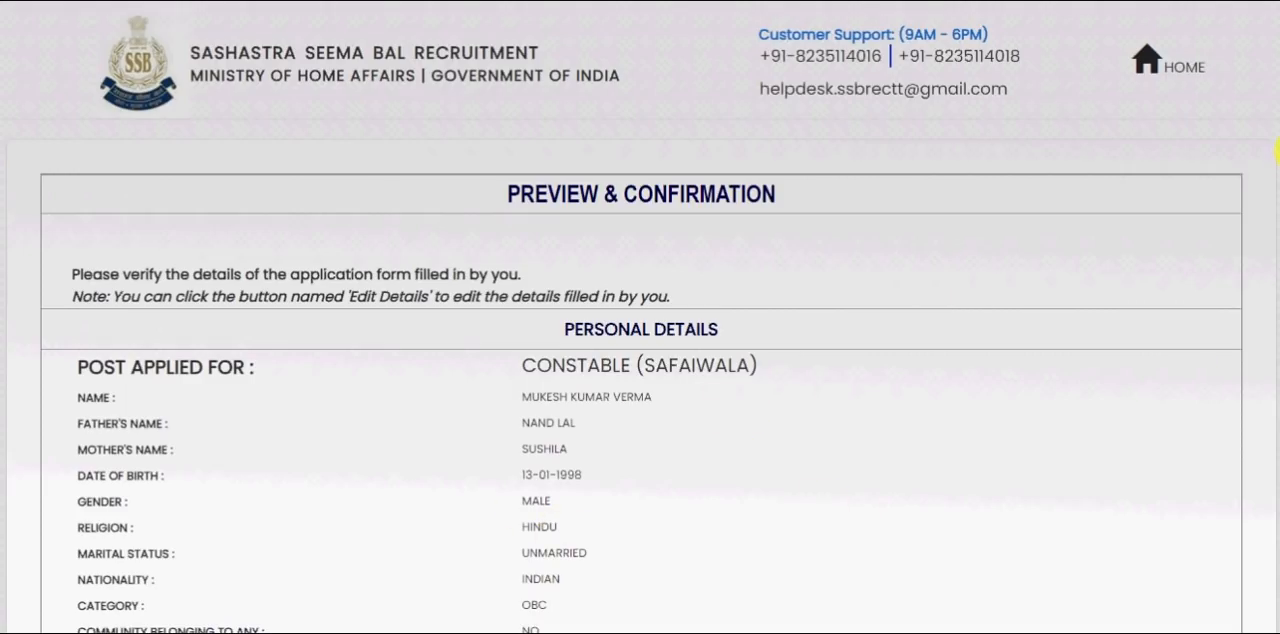
# - Review the application preview, accept both candidate declarations and enter the captcha characters shown in the image
pyautogui.scroll(-10, 640, 317)
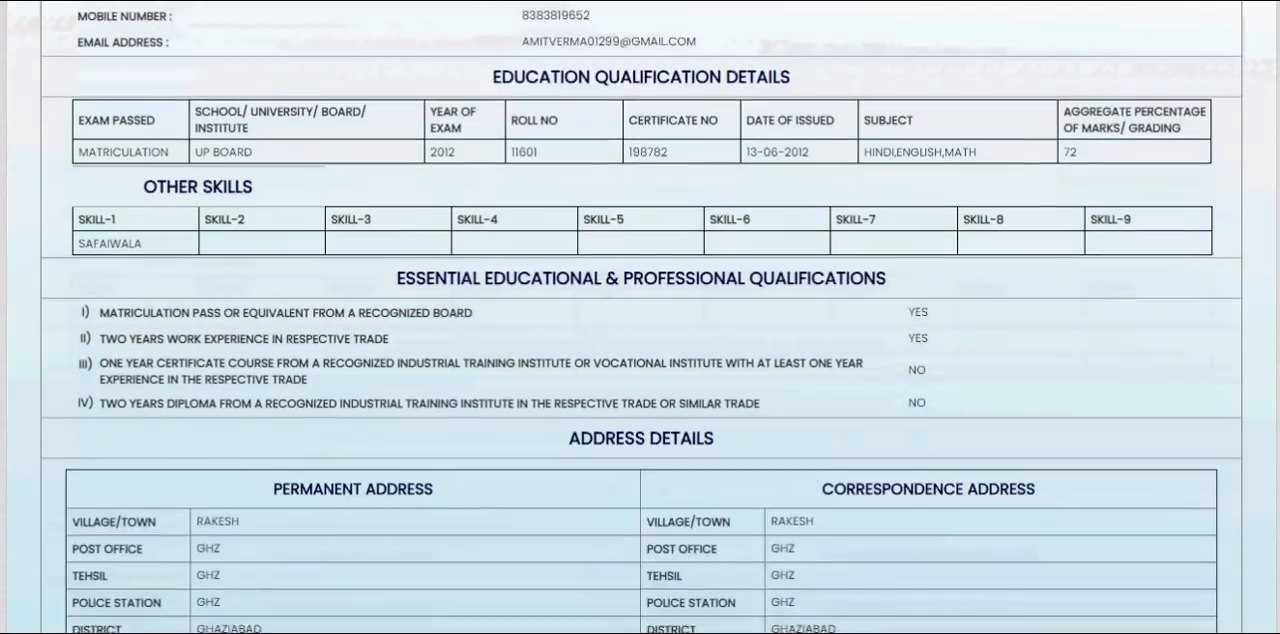
pyautogui.scroll(-3, 640, 317)
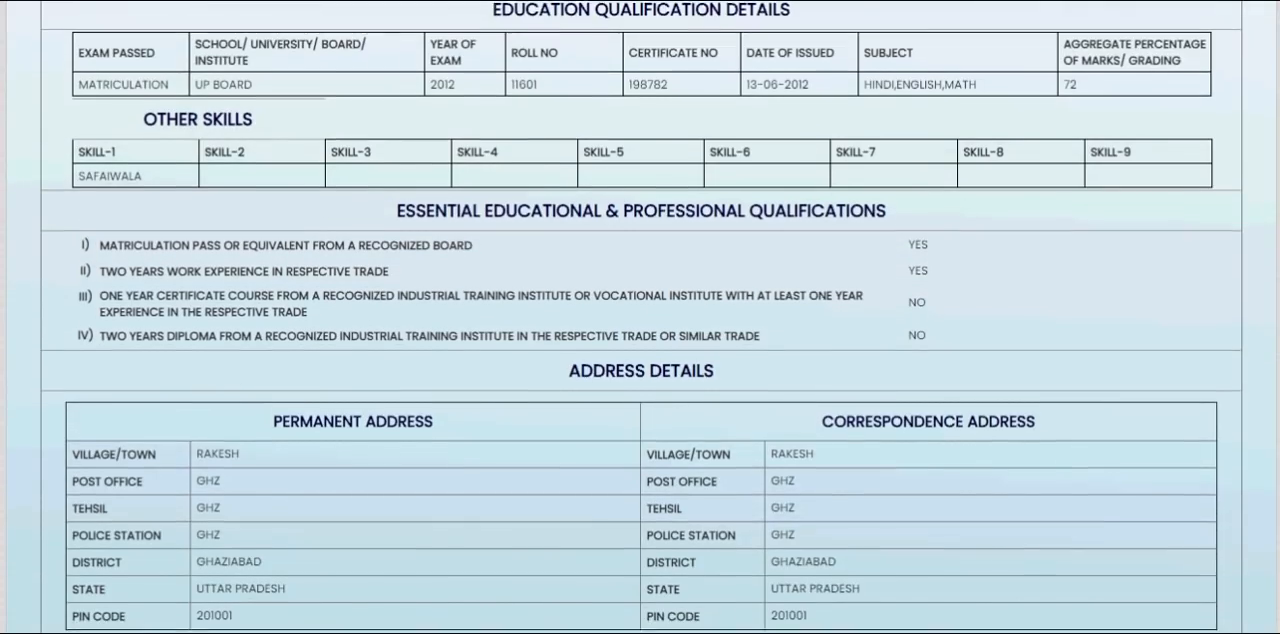
pyautogui.scroll(-3, 640, 317)
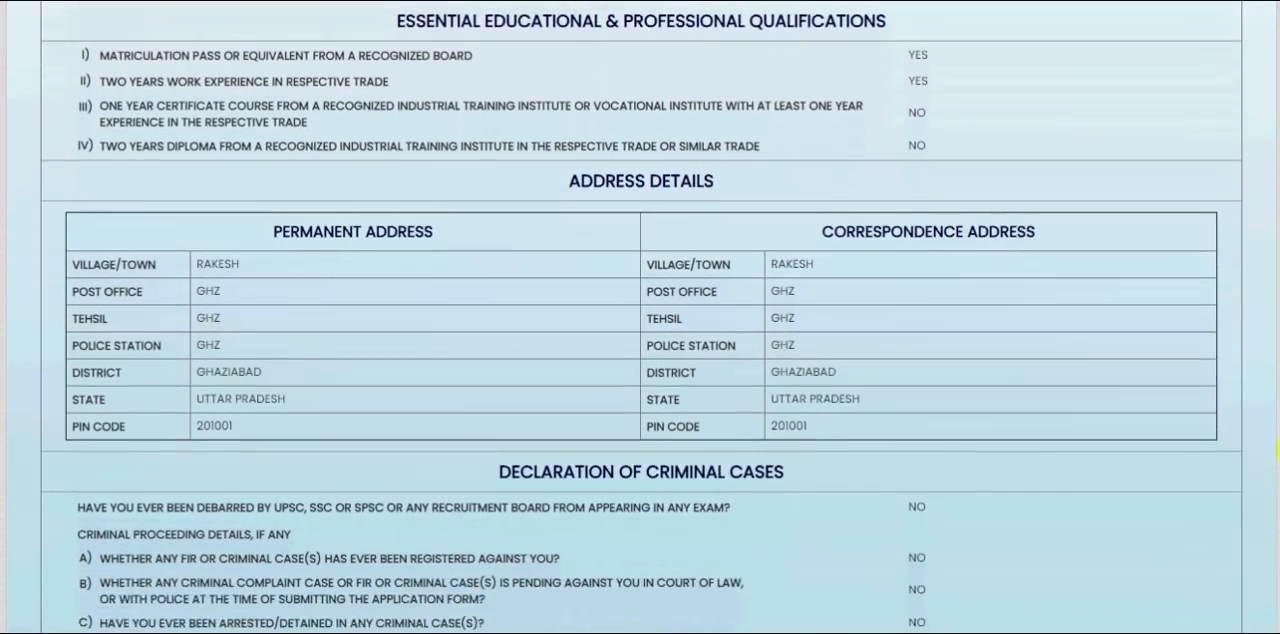
pyautogui.scroll(-6, 1277, 466)
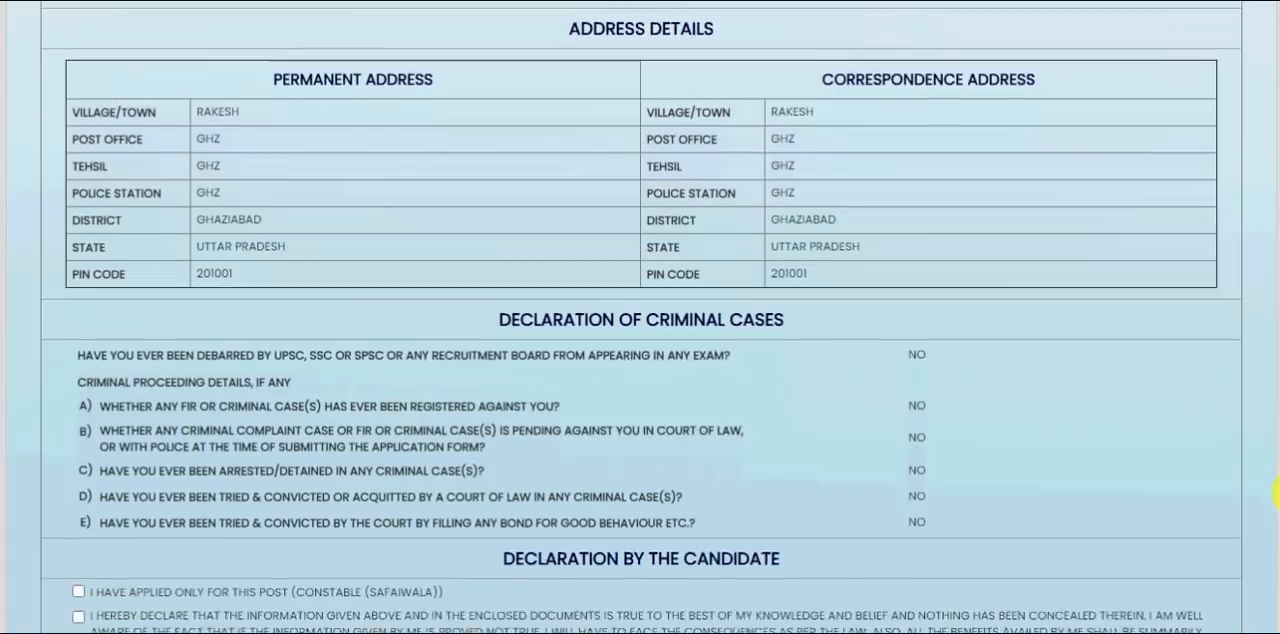
pyautogui.scroll(-3, 1276, 548)
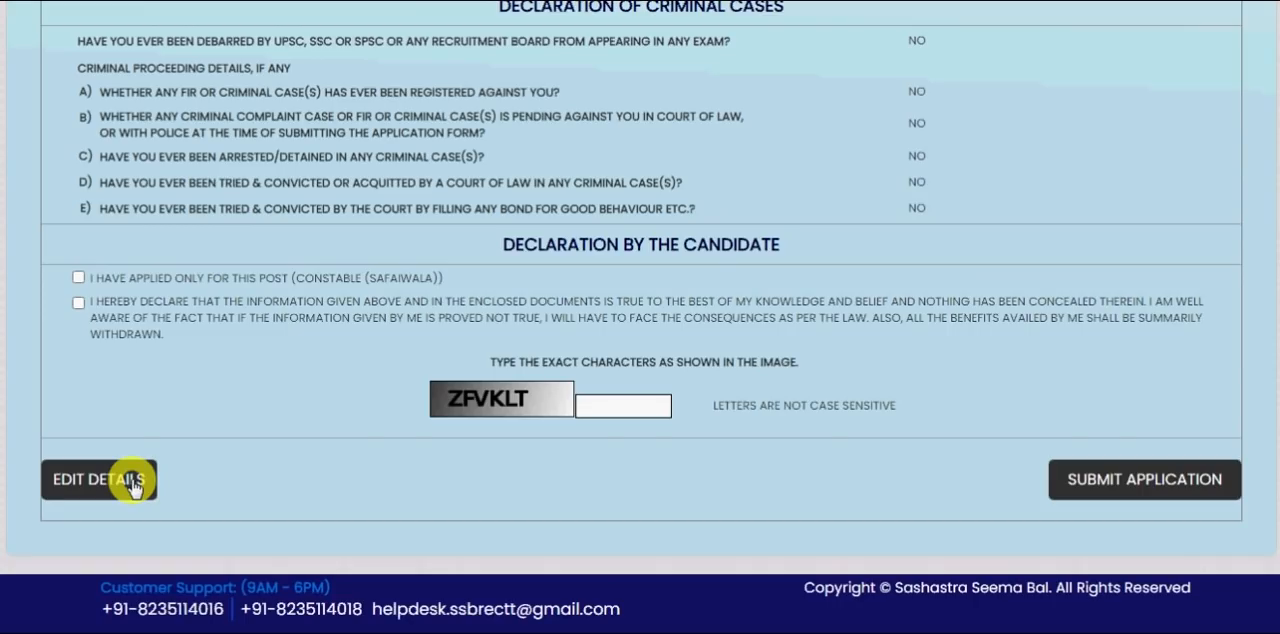
pyautogui.click(79, 303)
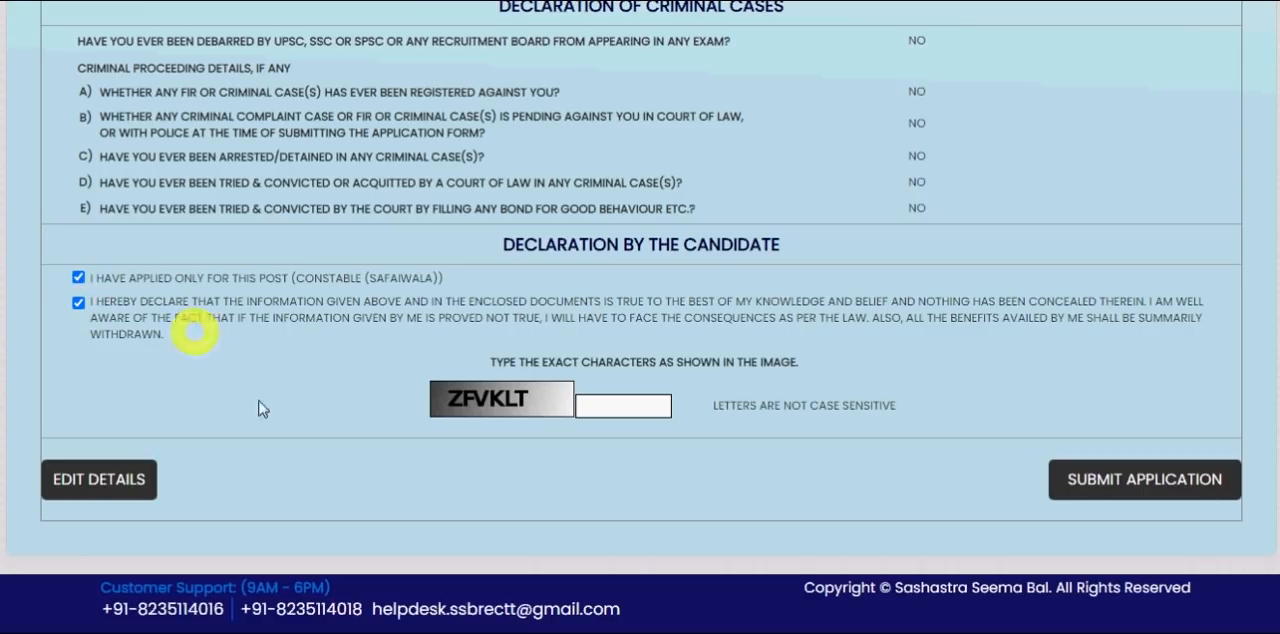
pyautogui.click(586, 410)
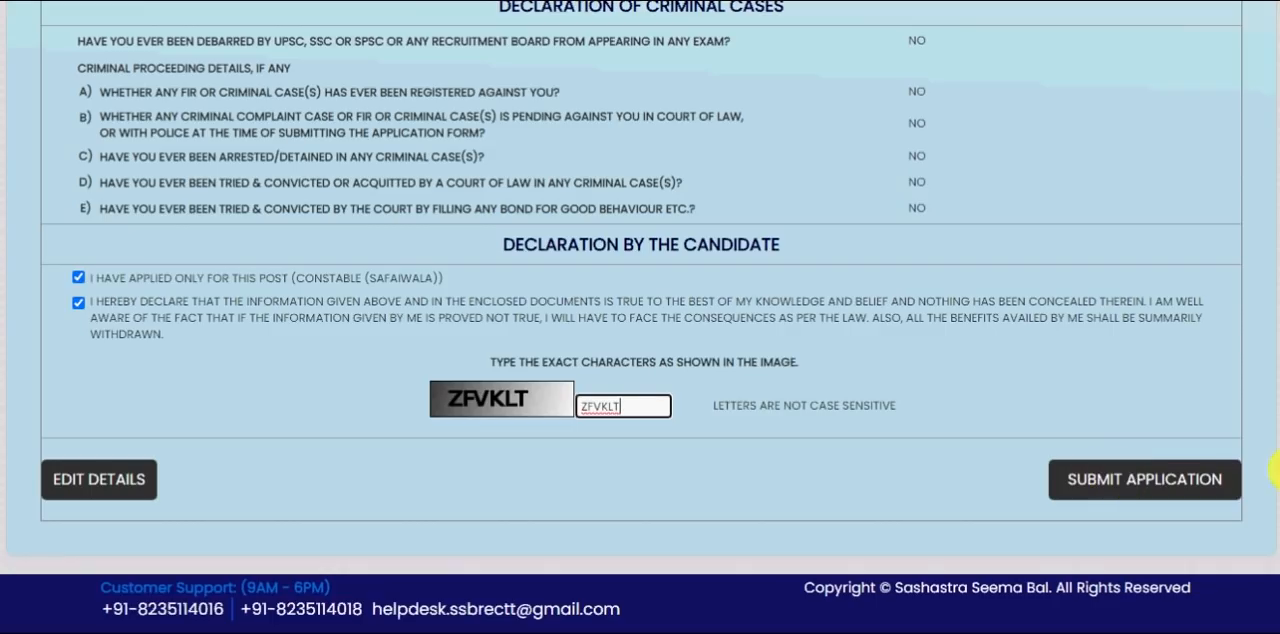
pyautogui.scroll(1, 640, 317)
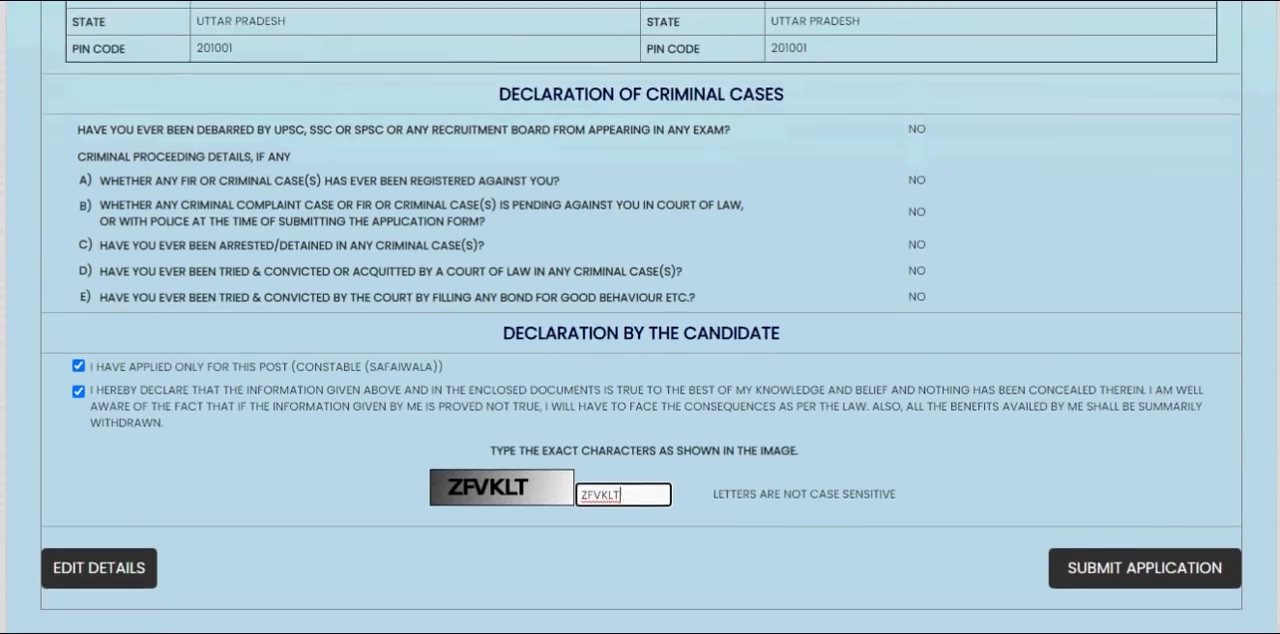
# - Submit the application, confirming that the details are verified and that they should be submitted
pyautogui.scroll(-1, 640, 317)
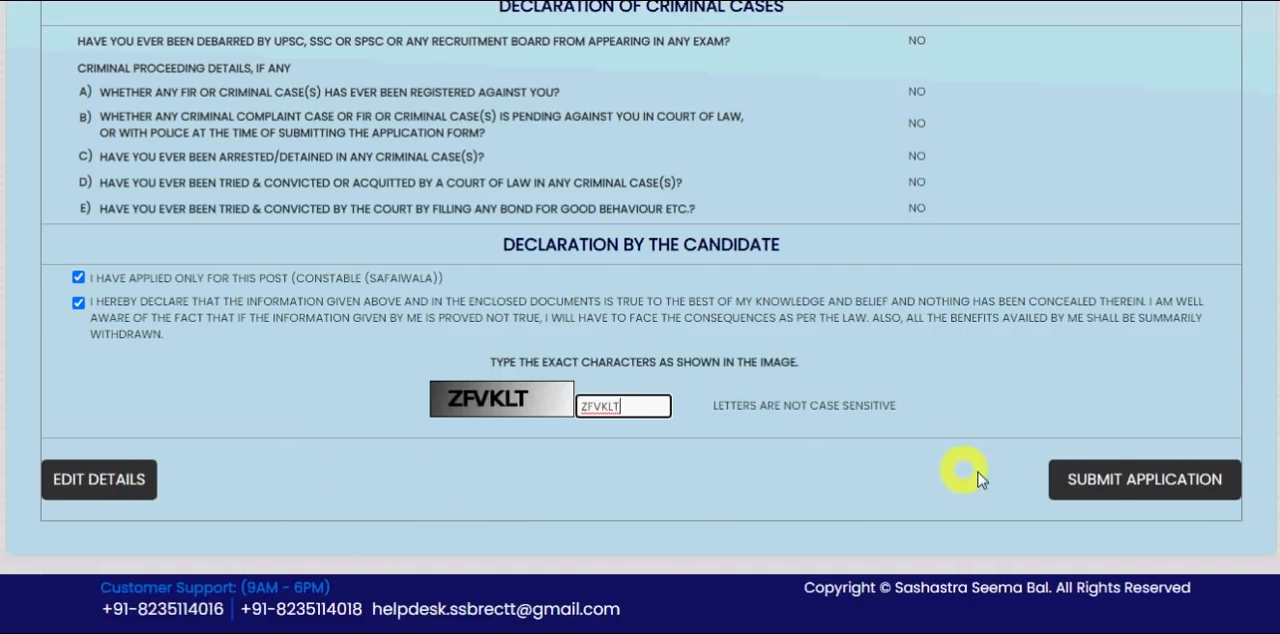
pyautogui.click(1112, 482)
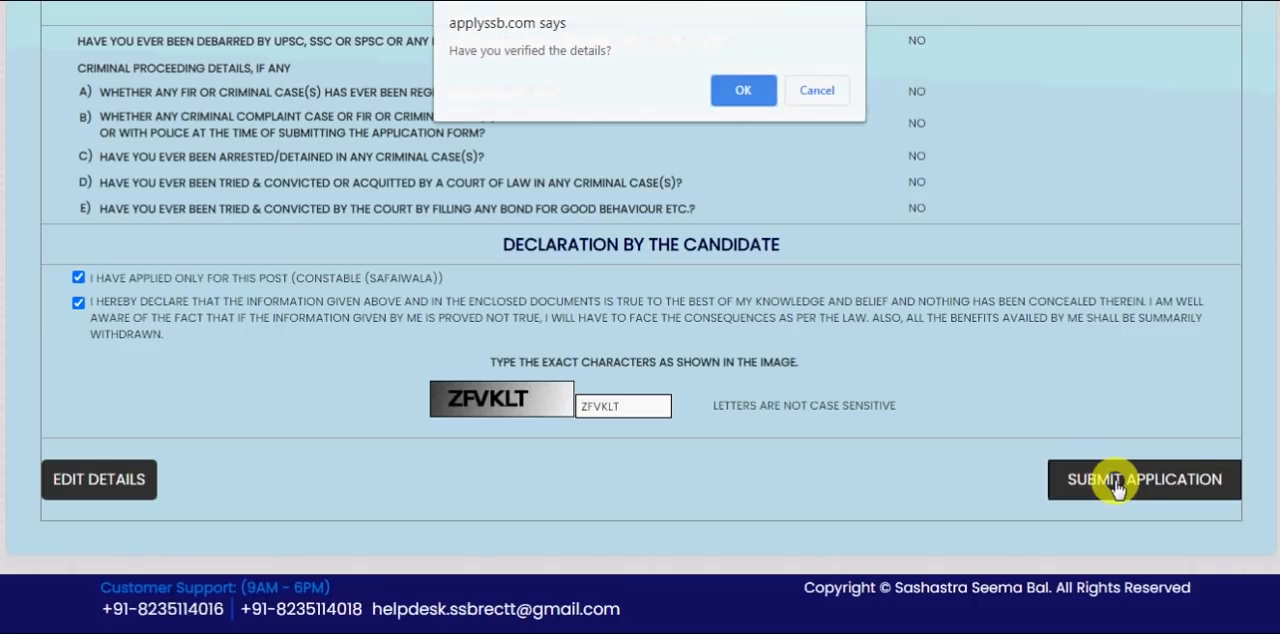
pyautogui.click(740, 91)
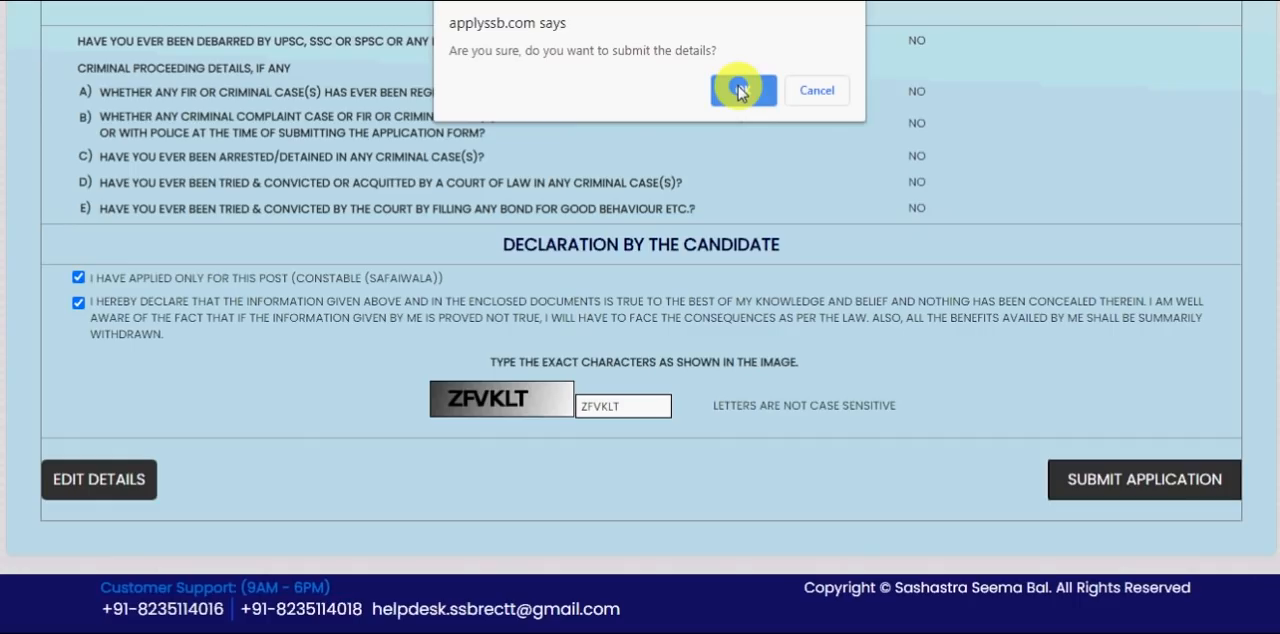
pyautogui.click(740, 91)
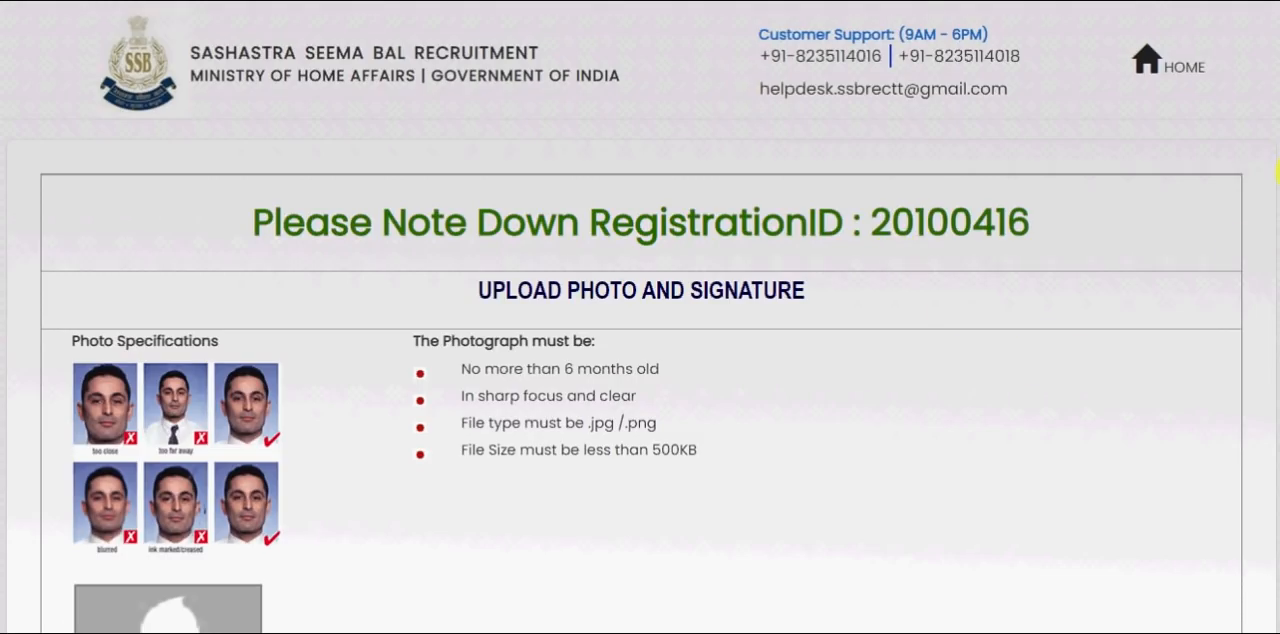
# - Upload Photo.jpg from the SSB Photo folder as the candidate's photograph
pyautogui.scroll(-1, 1277, 156)
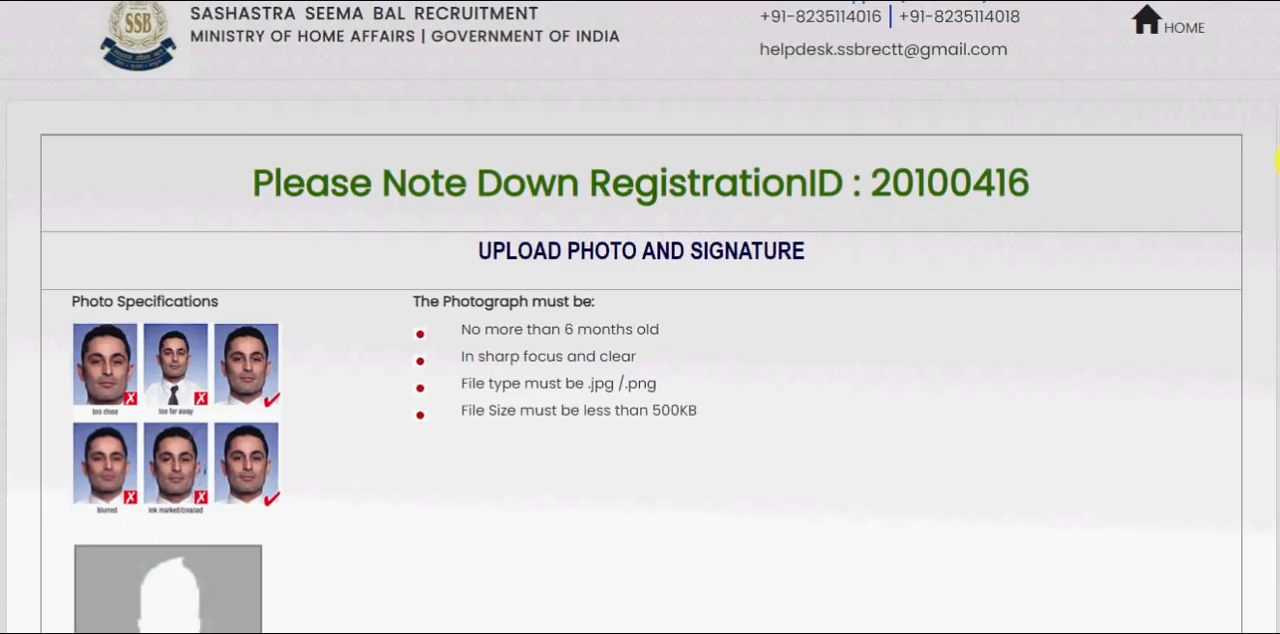
pyautogui.moveTo(1279, 161); pyautogui.dragTo(1278, 207)
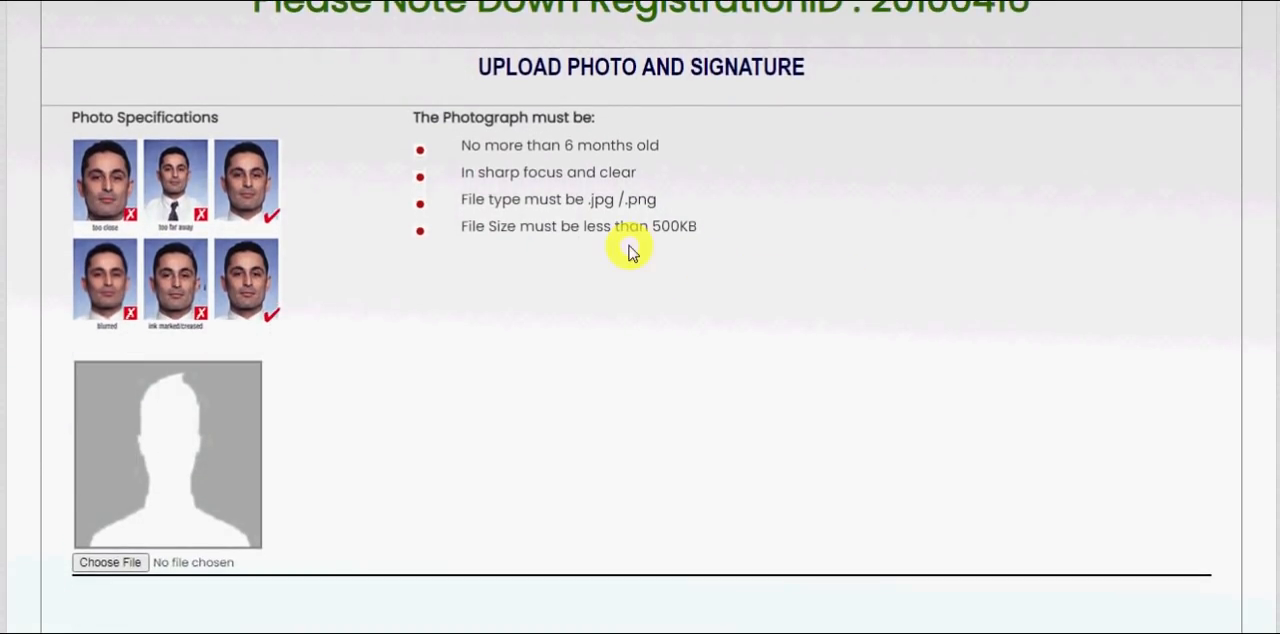
pyautogui.click(110, 562)
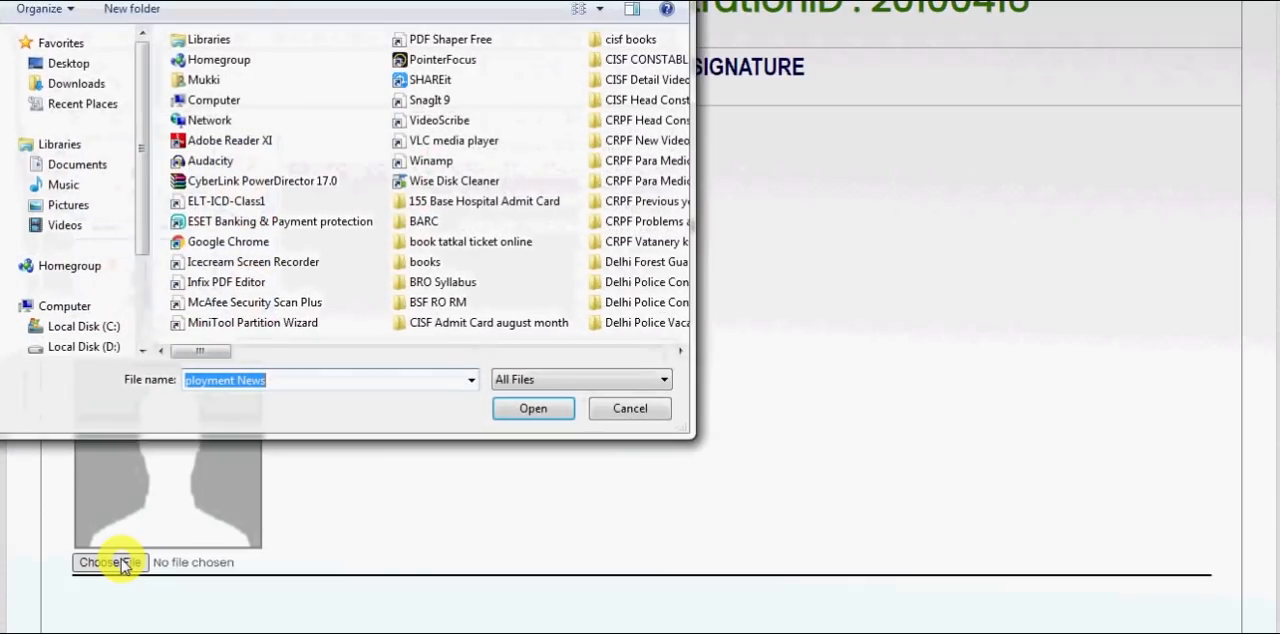
pyautogui.click(248, 155)
pyautogui.write('ssb')
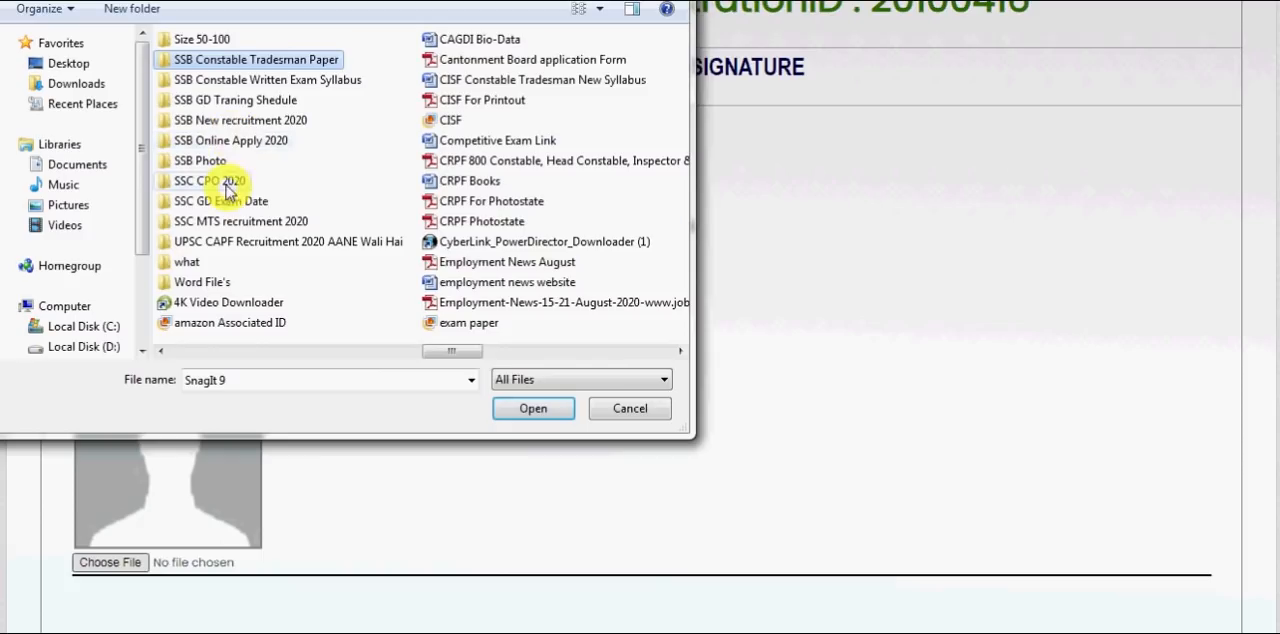
pyautogui.doubleClick(210, 162)
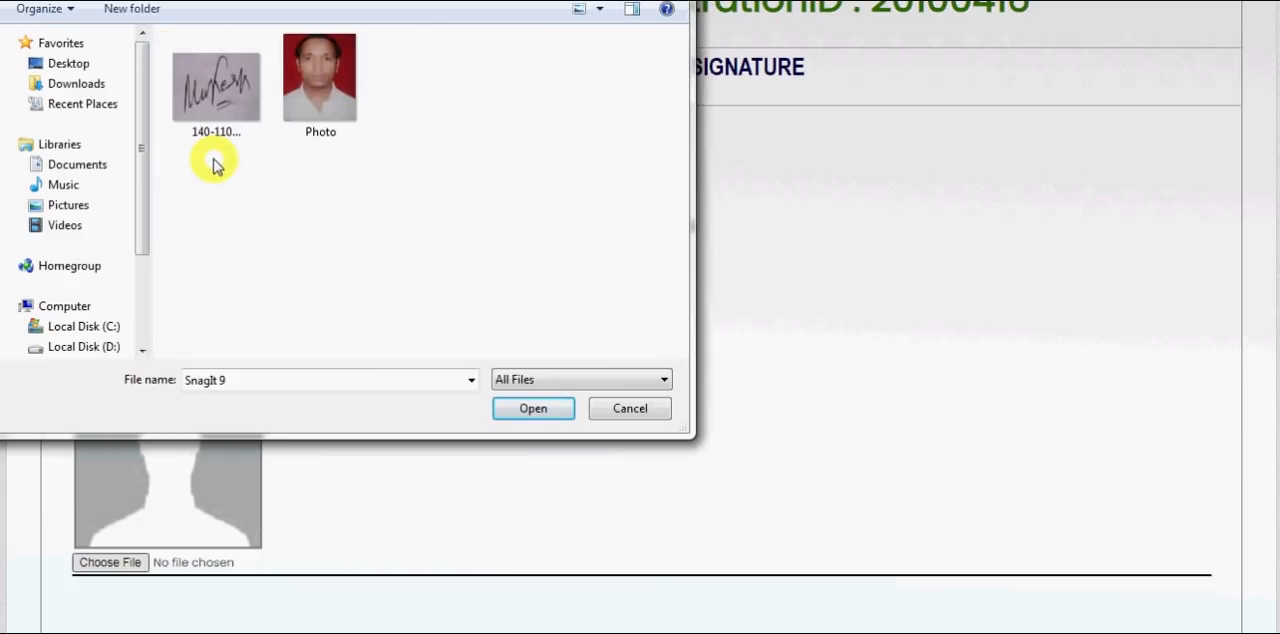
pyautogui.doubleClick(306, 119)
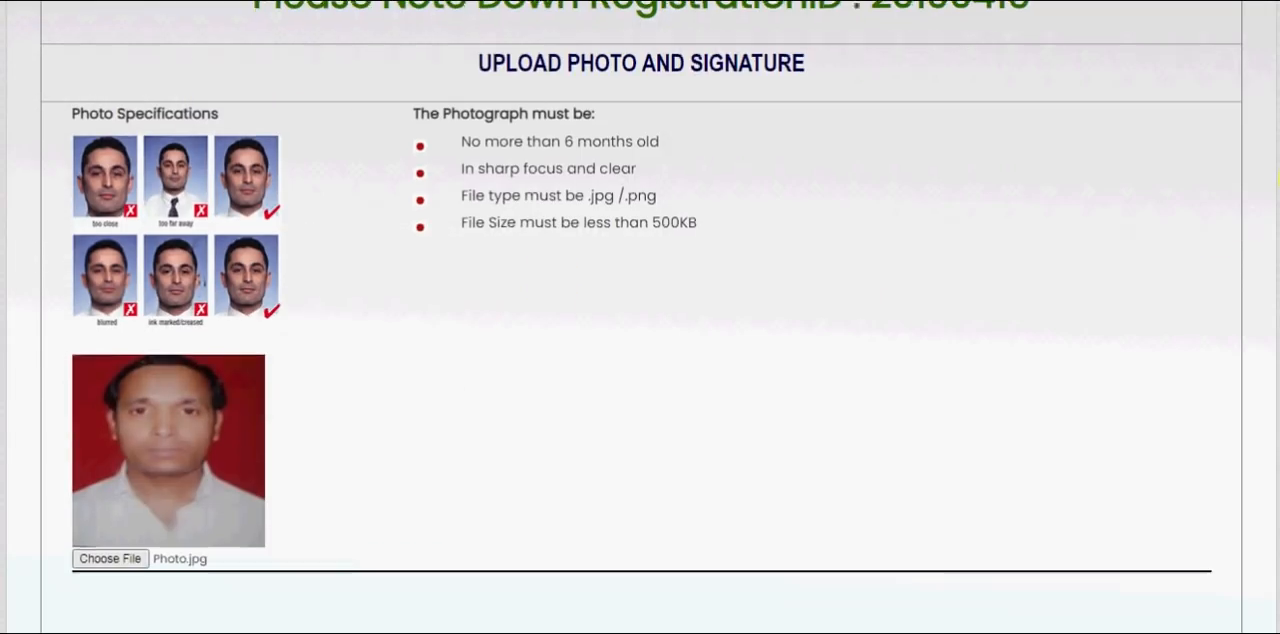
# - Upload the signature image whose file name starts with 140-110 from the SSB Photo folder as the candidate's signature
pyautogui.scroll(-5, 640, 317)
pyautogui.scroll(-3, 1061, 344)
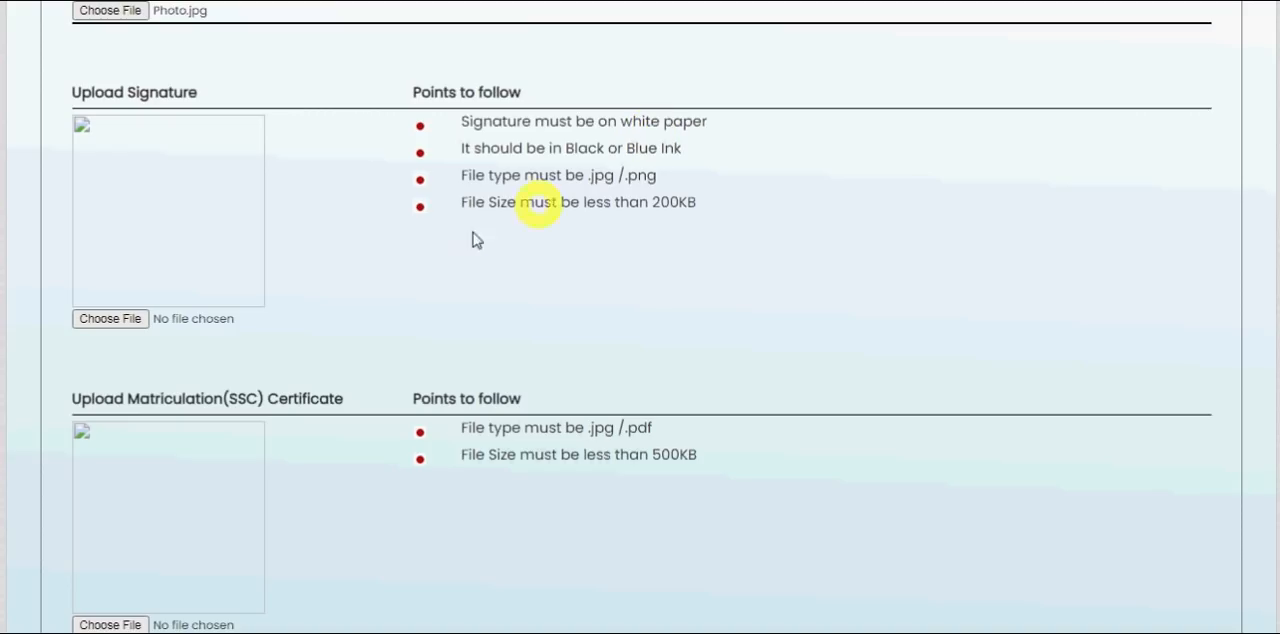
pyautogui.click(128, 318)
pyautogui.doubleClick(189, 120)
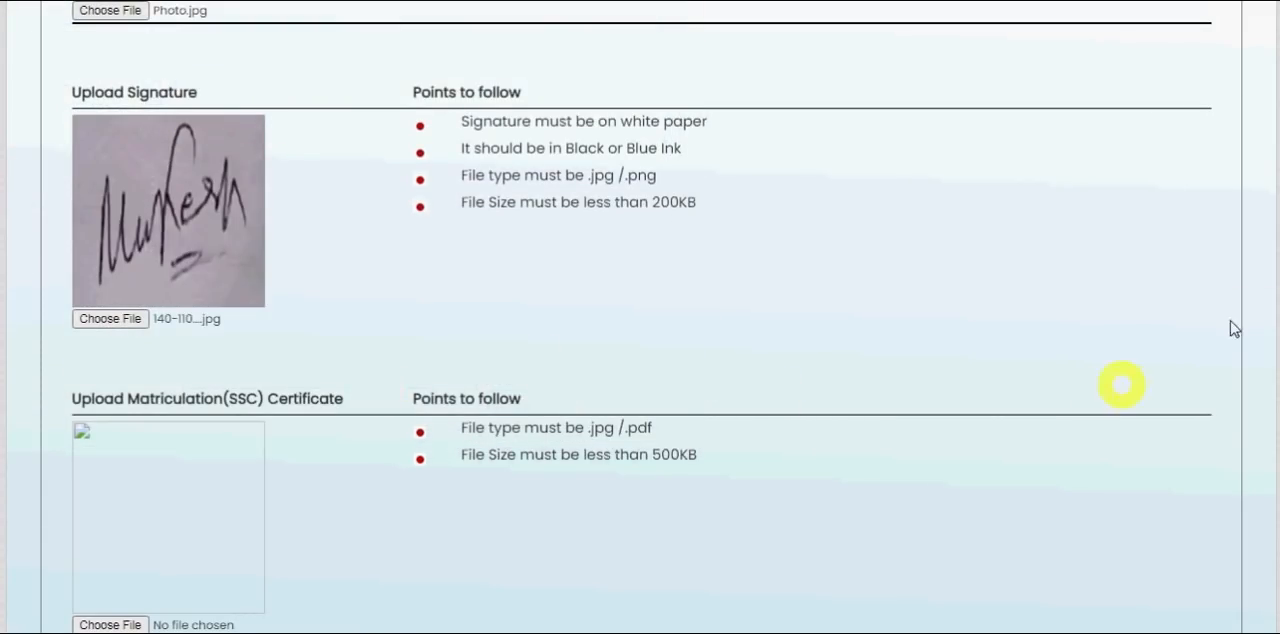
# - Upload 1High school marksheet.jpg as the Matriculation (SSC) certificate
pyautogui.scroll(-3, 640, 317)
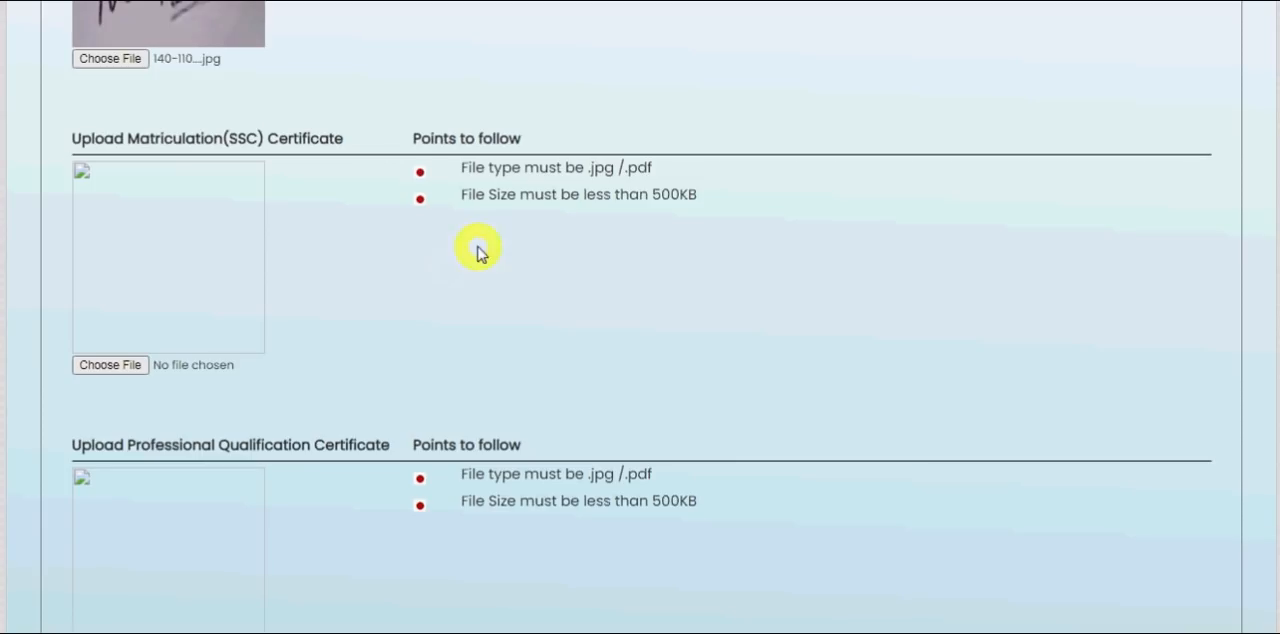
pyautogui.click(125, 368)
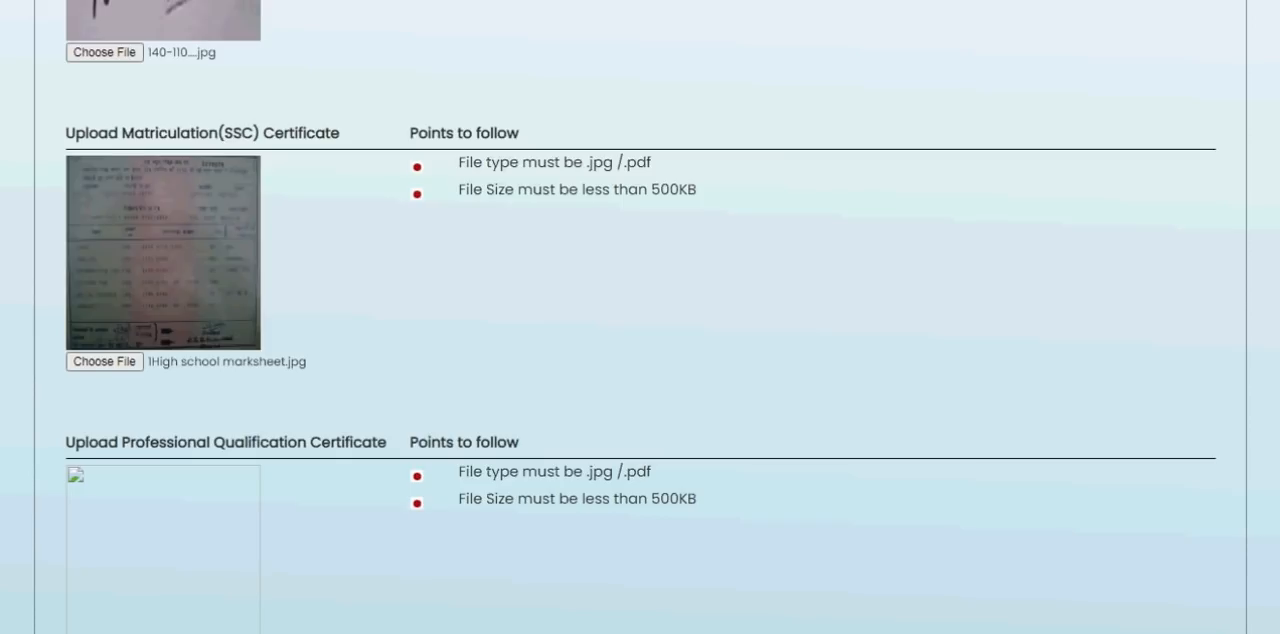
pyautogui.scroll(-2, 640, 317)
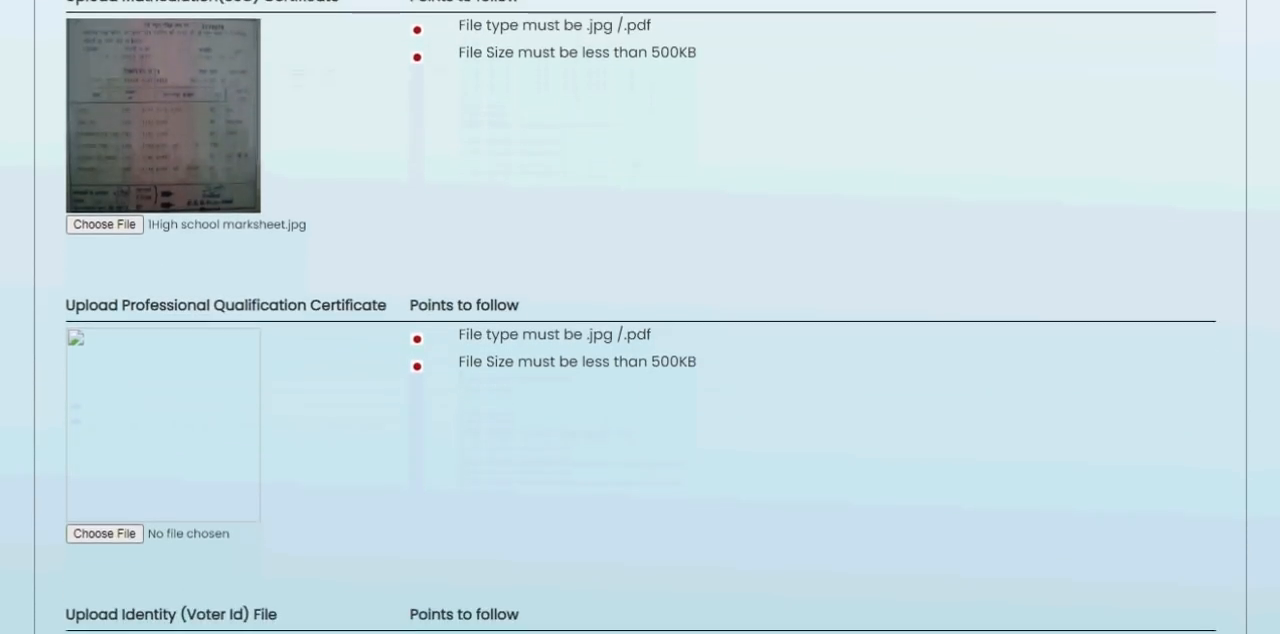
pyautogui.scroll(1, 640, 317)
# - Upload 2Inter marksheet.jpg as the professional qualification certificate
pyautogui.scroll(-2, 640, 317)
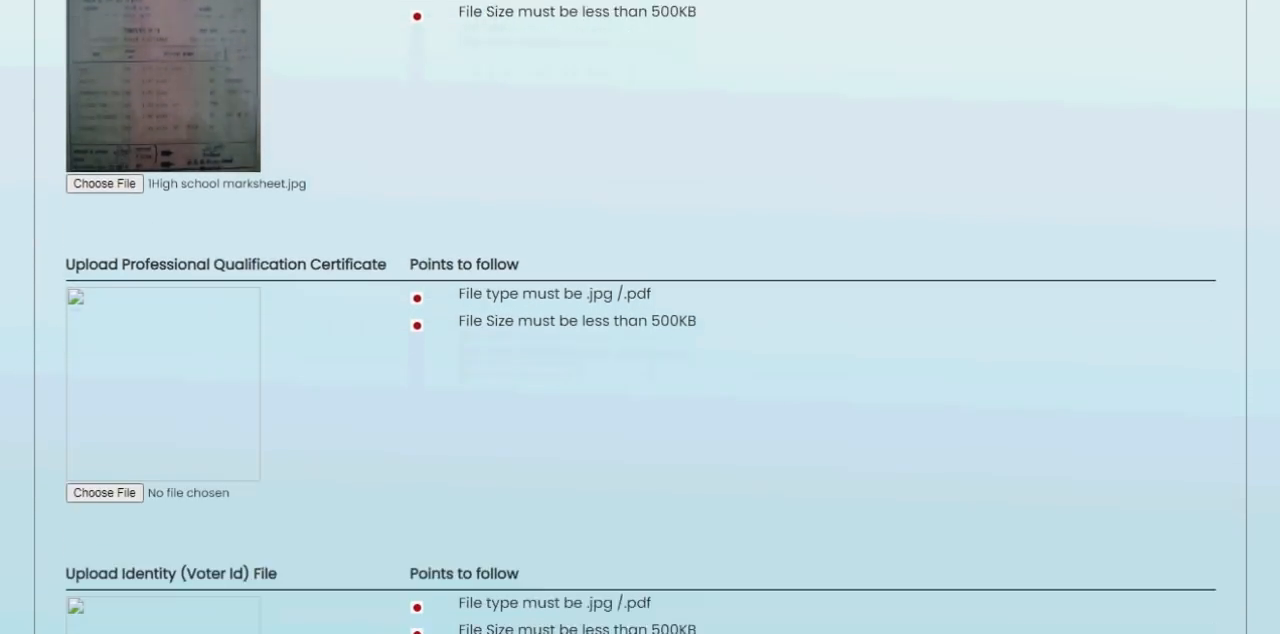
pyautogui.scroll(-1, 640, 317)
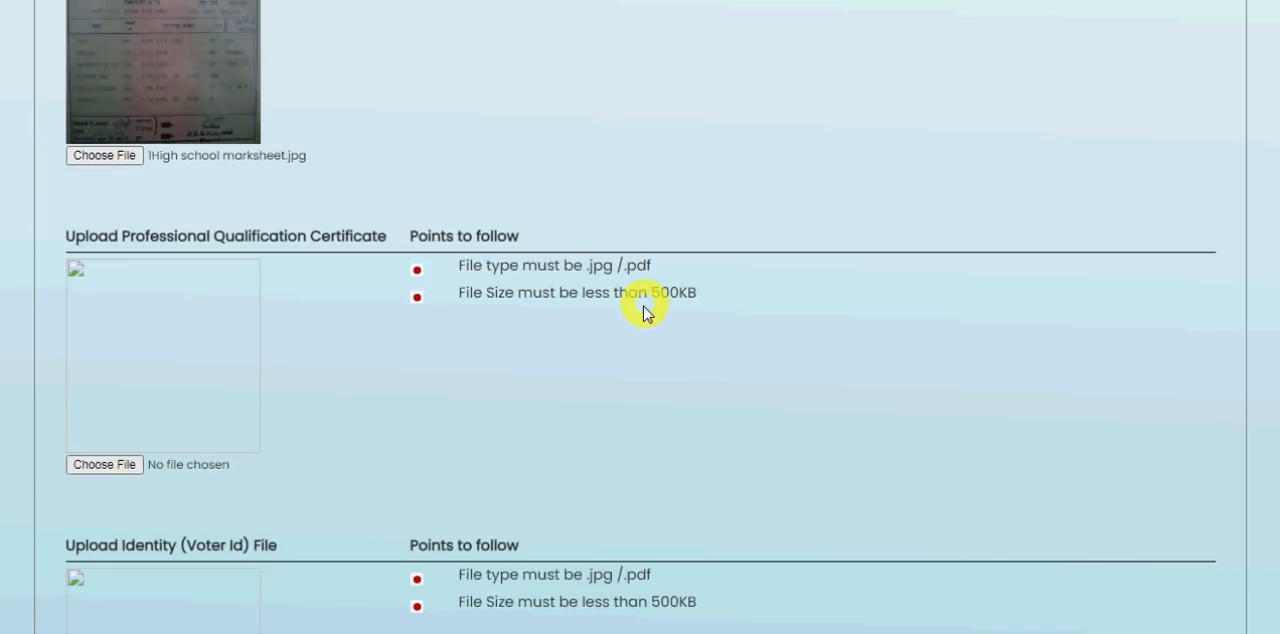
pyautogui.click(127, 467)
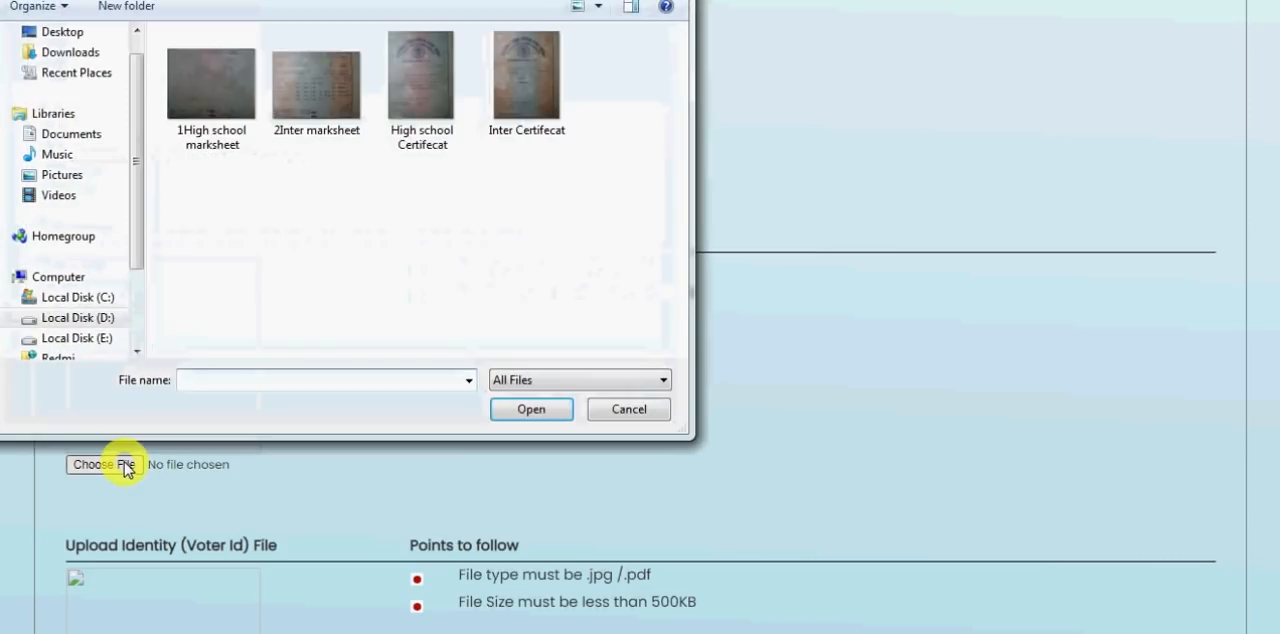
pyautogui.doubleClick(300, 97)
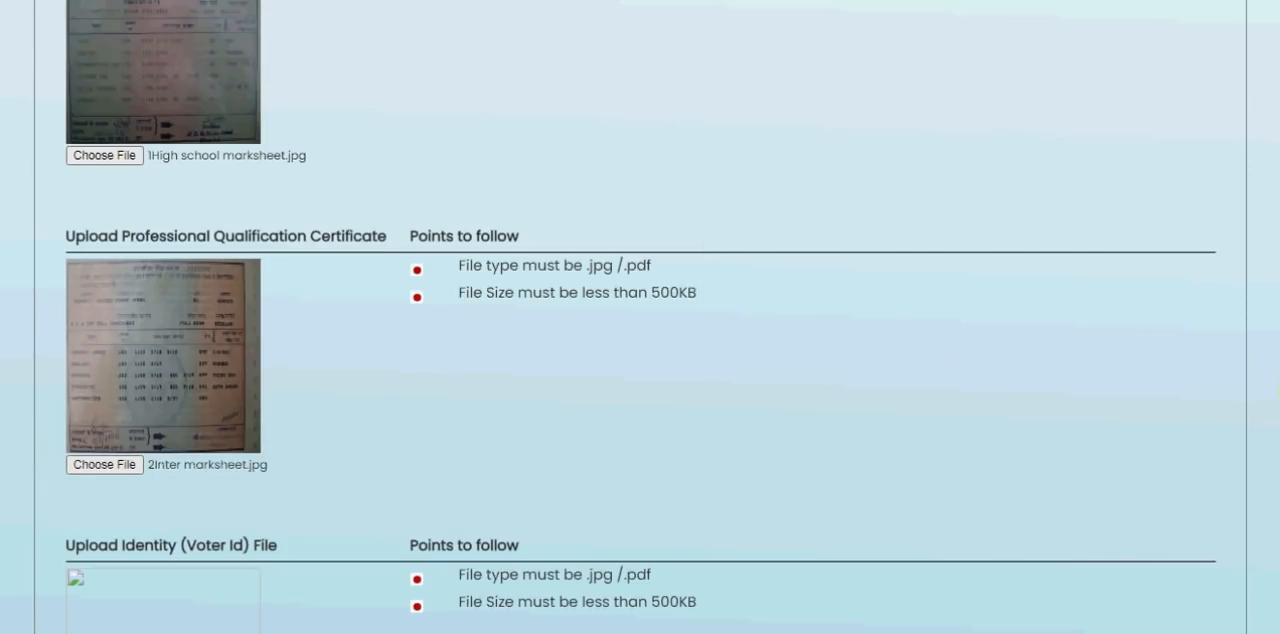
# - Upload Voter.jpg as the identity (Voter Id) file
pyautogui.scroll(-1, 640, 317)
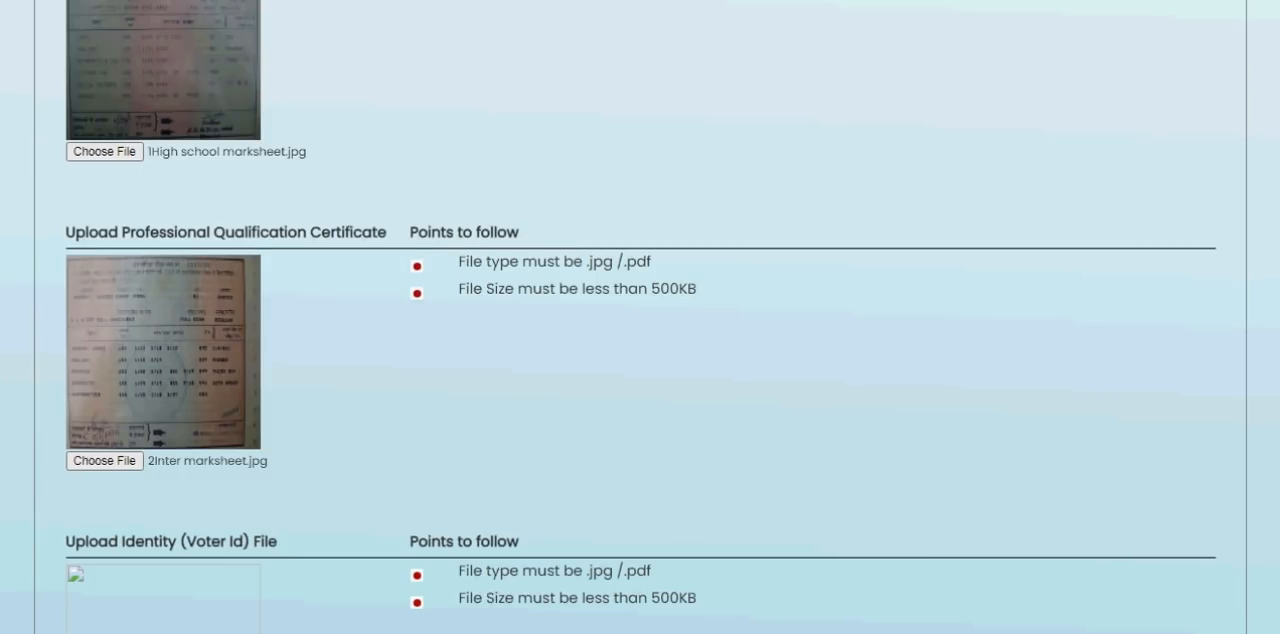
pyautogui.scroll(-2, 640, 317)
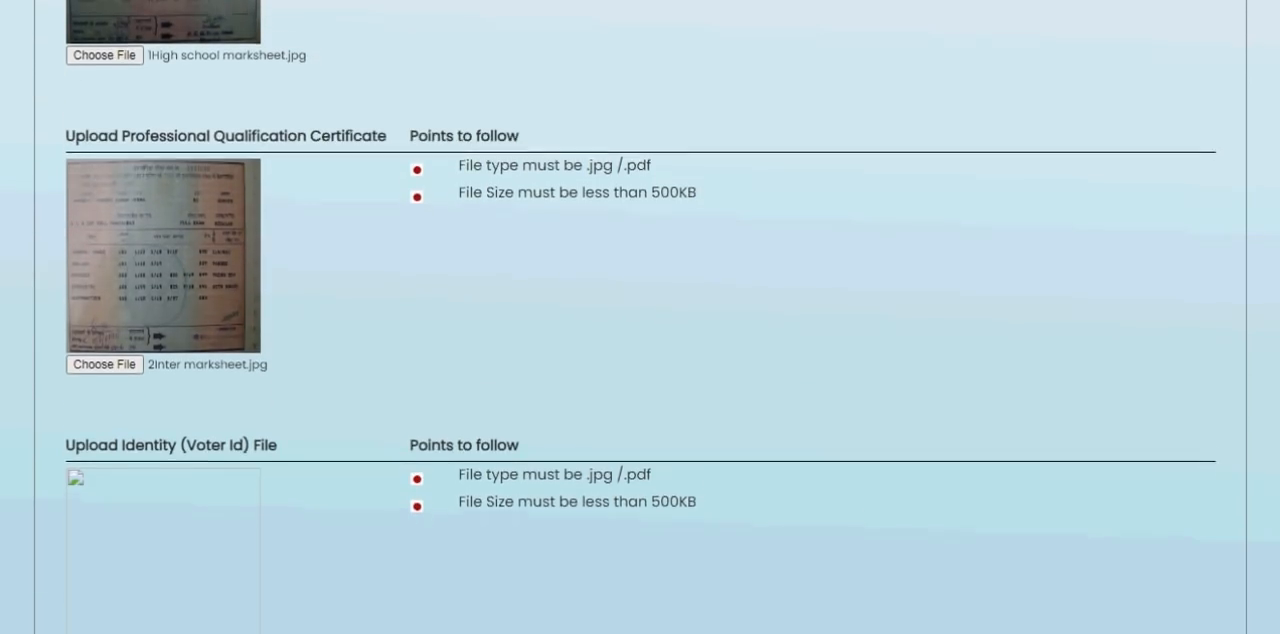
pyautogui.scroll(-4, 640, 317)
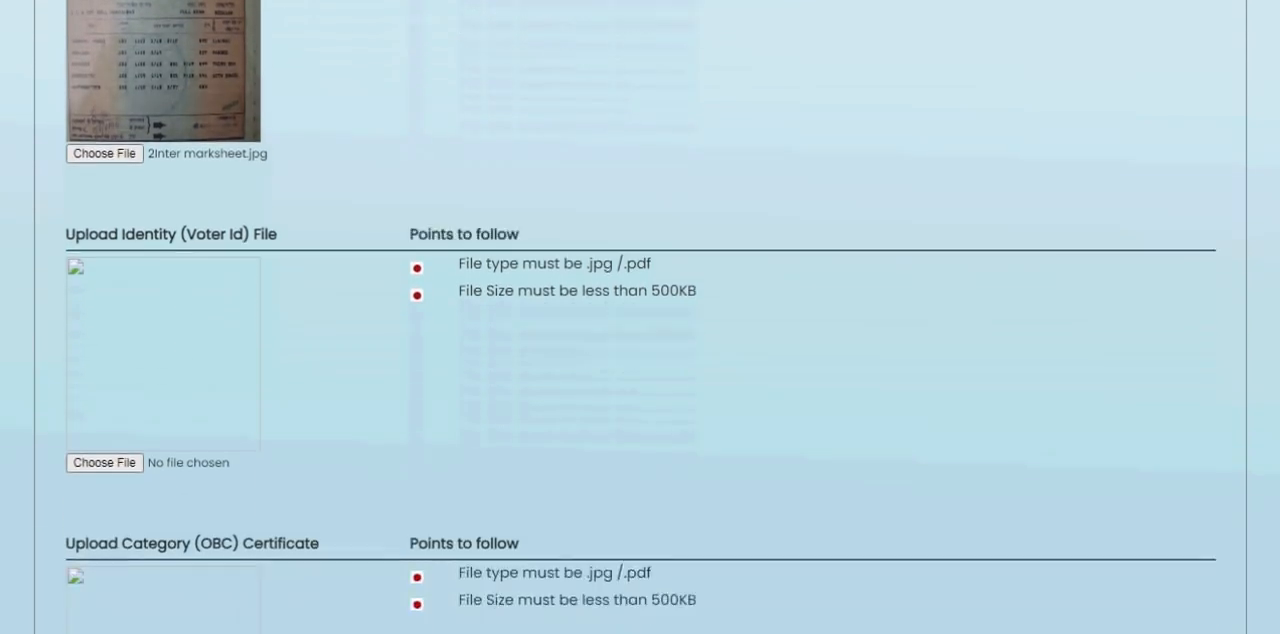
pyautogui.scroll(-3, 640, 317)
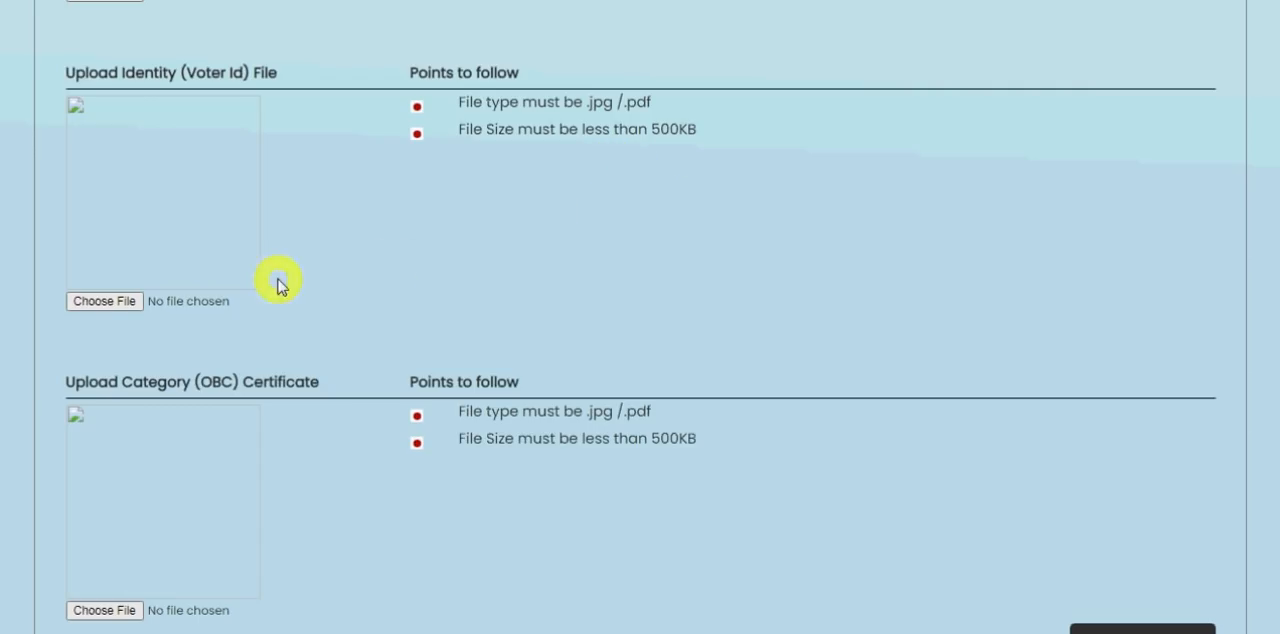
pyautogui.click(115, 308)
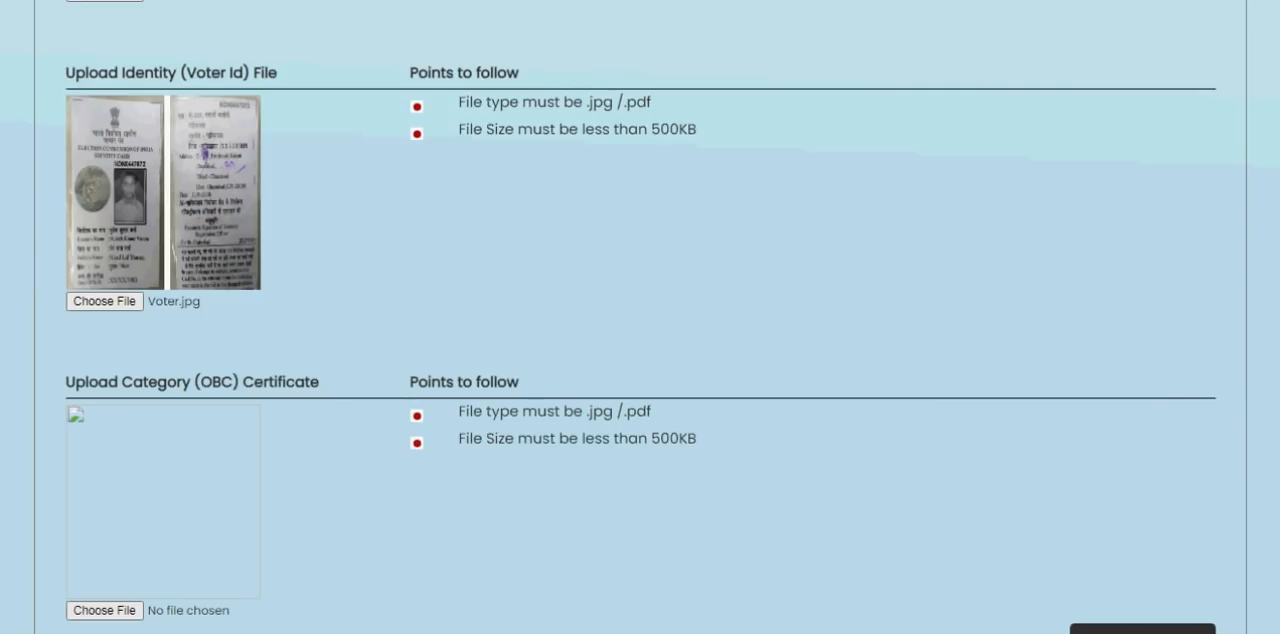
# - Upload sapath patr.jpg as the category (OBC) certificate
pyautogui.scroll(-3, 640, 317)
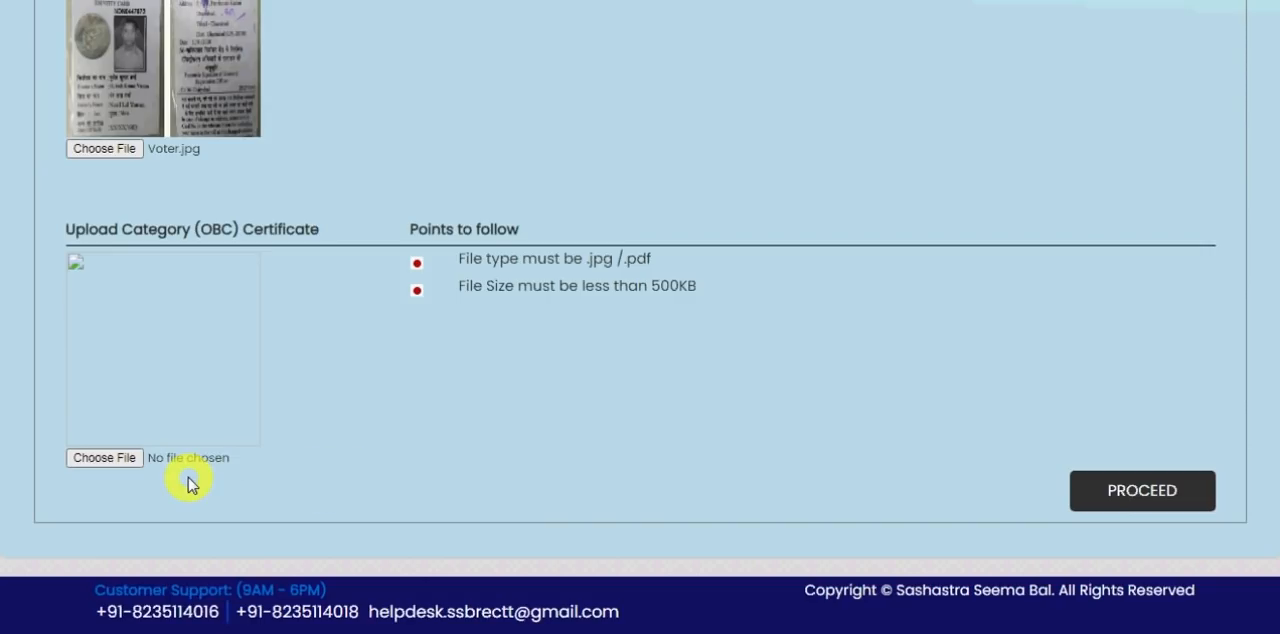
pyautogui.click(104, 458)
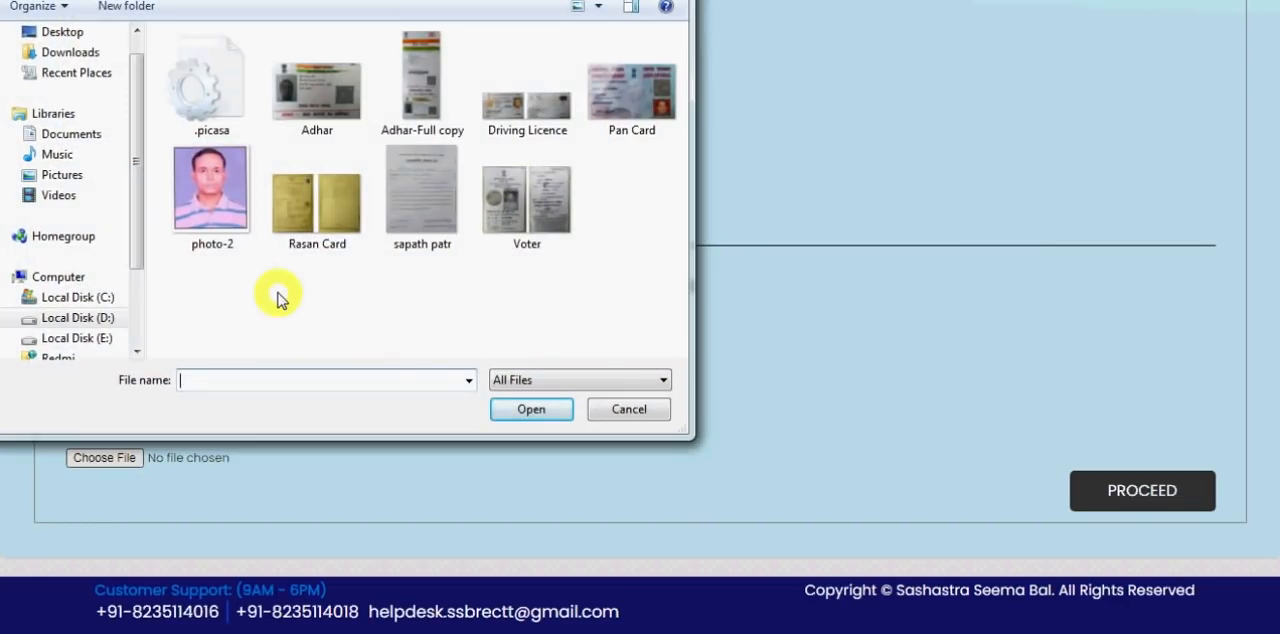
pyautogui.doubleClick(443, 240)
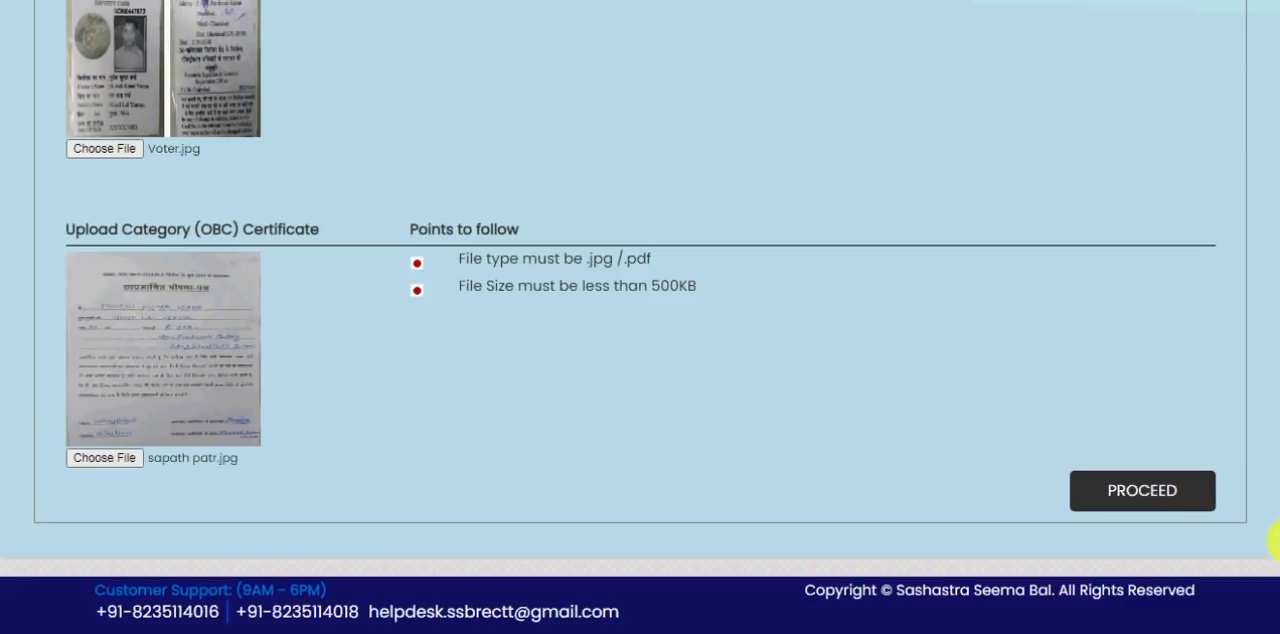
# - Check the uploaded documents and proceed to the application acknowledgement
pyautogui.scroll(12, 640, 317)
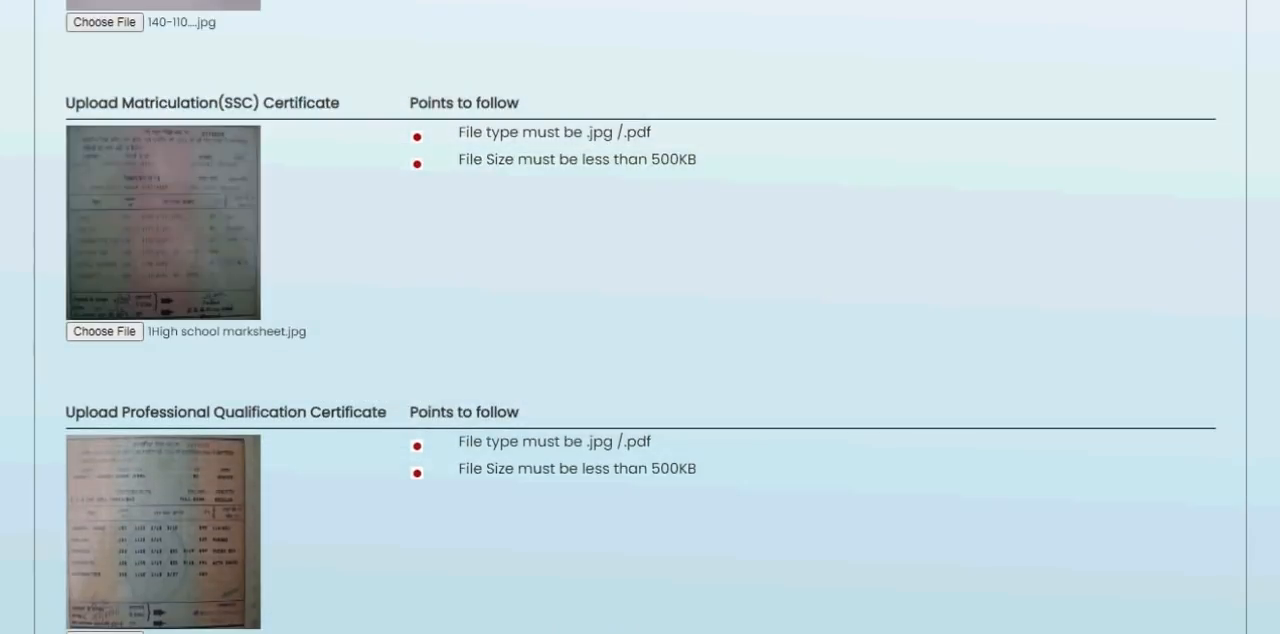
pyautogui.scroll(-12, 640, 317)
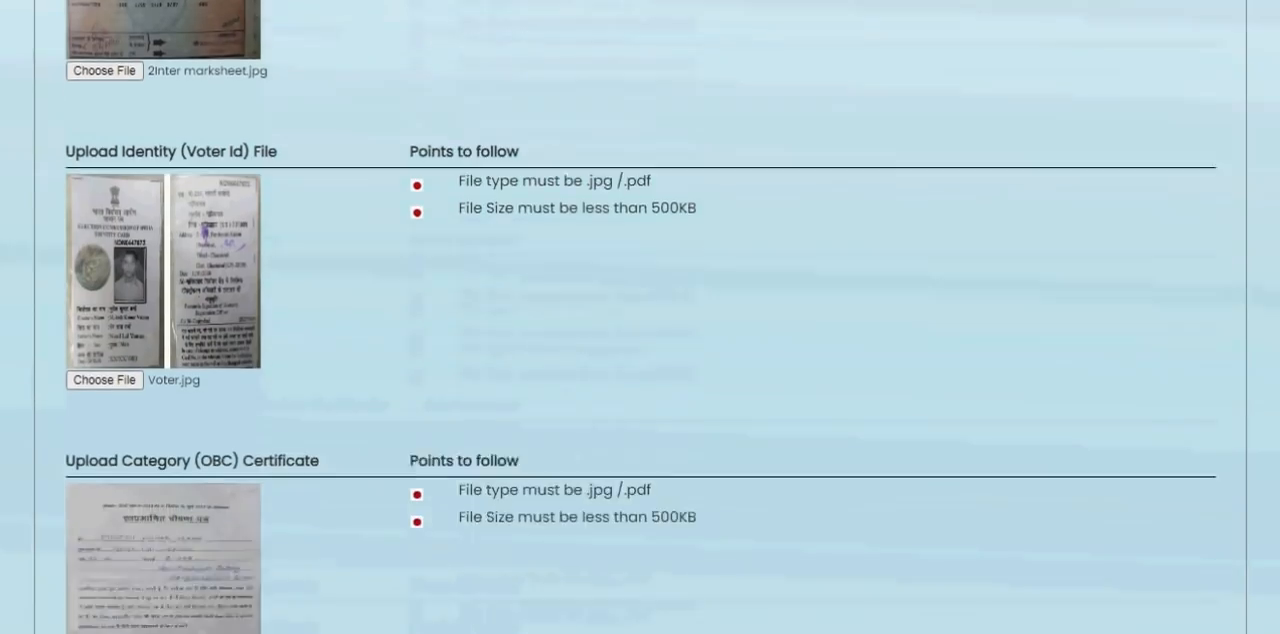
pyautogui.click(1180, 518)
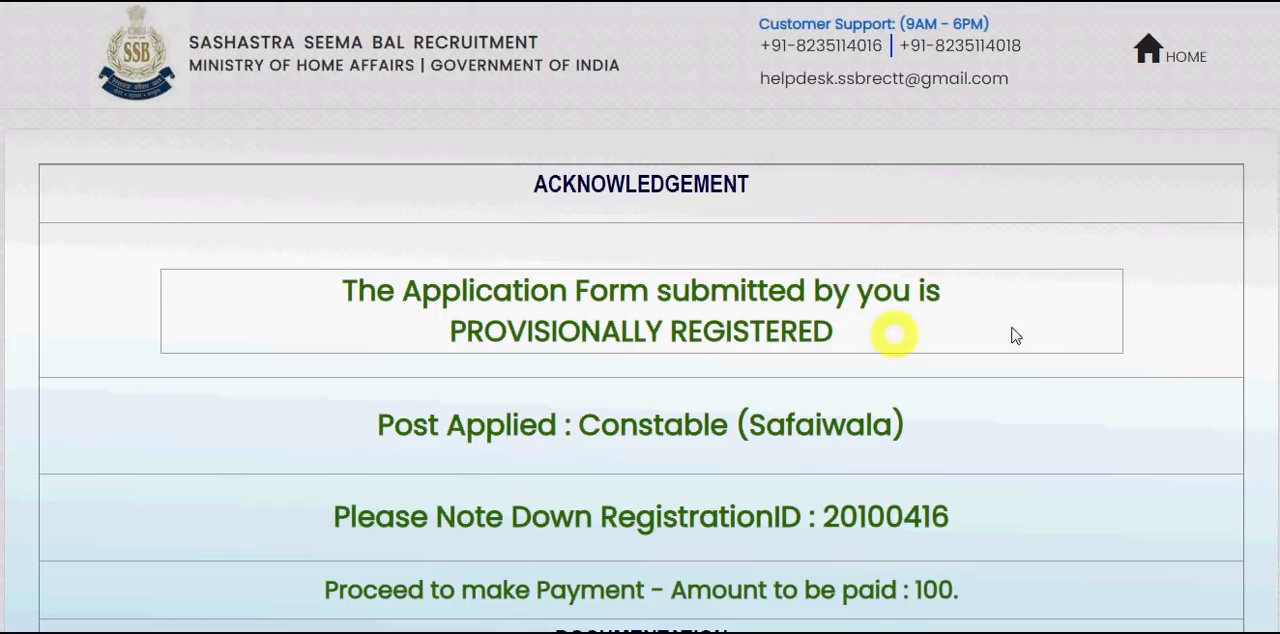
# - Review the application acknowledgement and its documentation notes, and proceed to online payment of the application fee
pyautogui.scroll(-1, 640, 380)
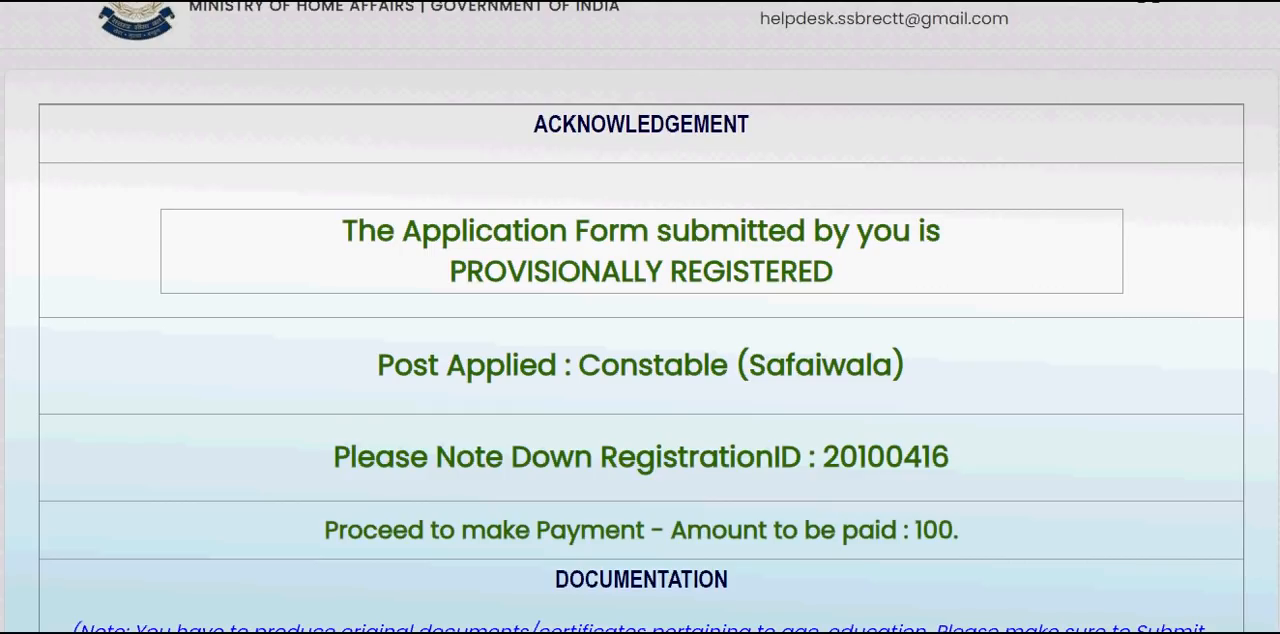
pyautogui.scroll(-2, 640, 317)
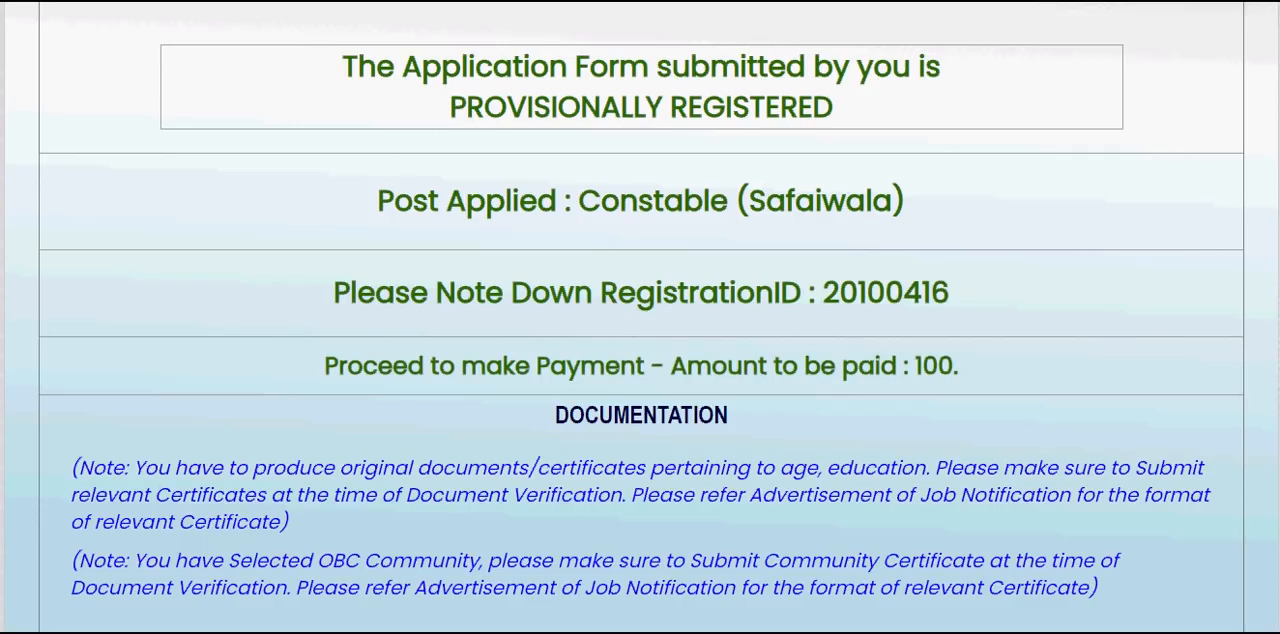
pyautogui.scroll(-2, 640, 330)
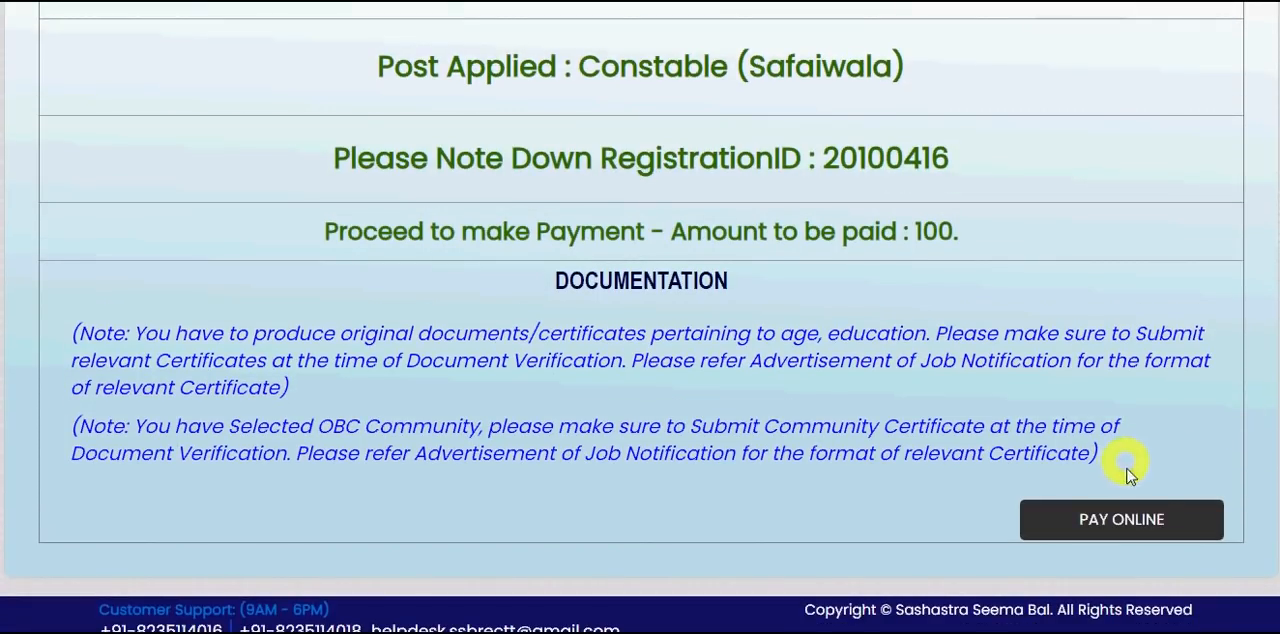
pyautogui.click(1147, 515)
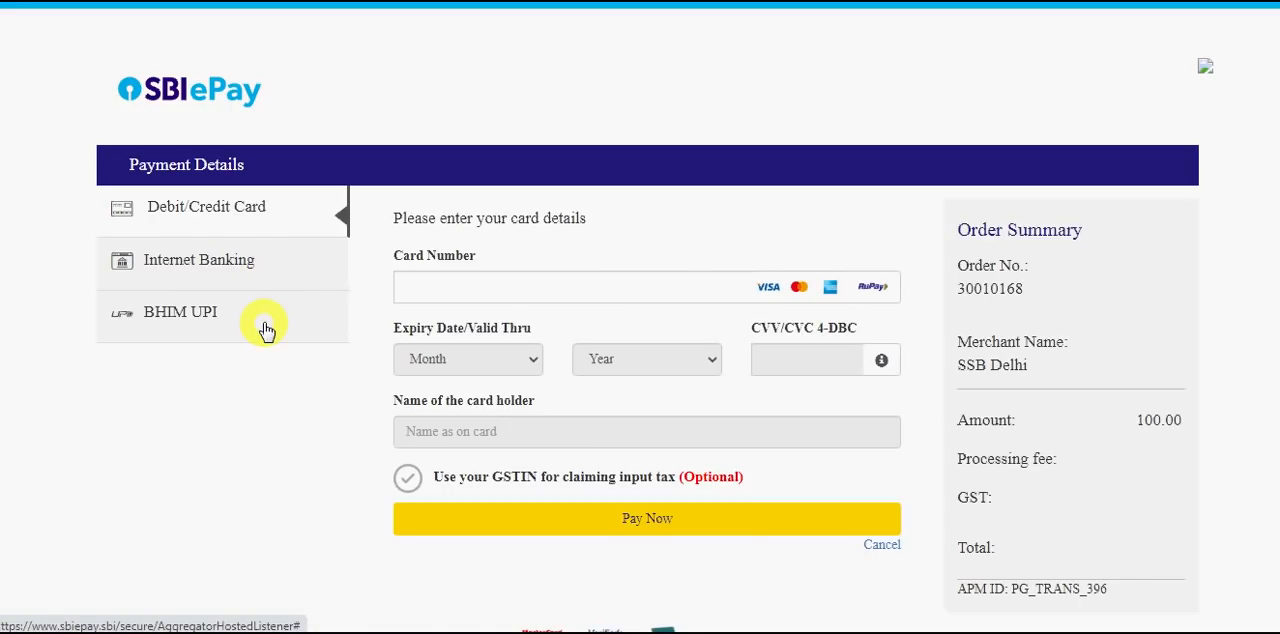
# - Enter the card number in the debit/credit card payment details
pyautogui.click(510, 286)
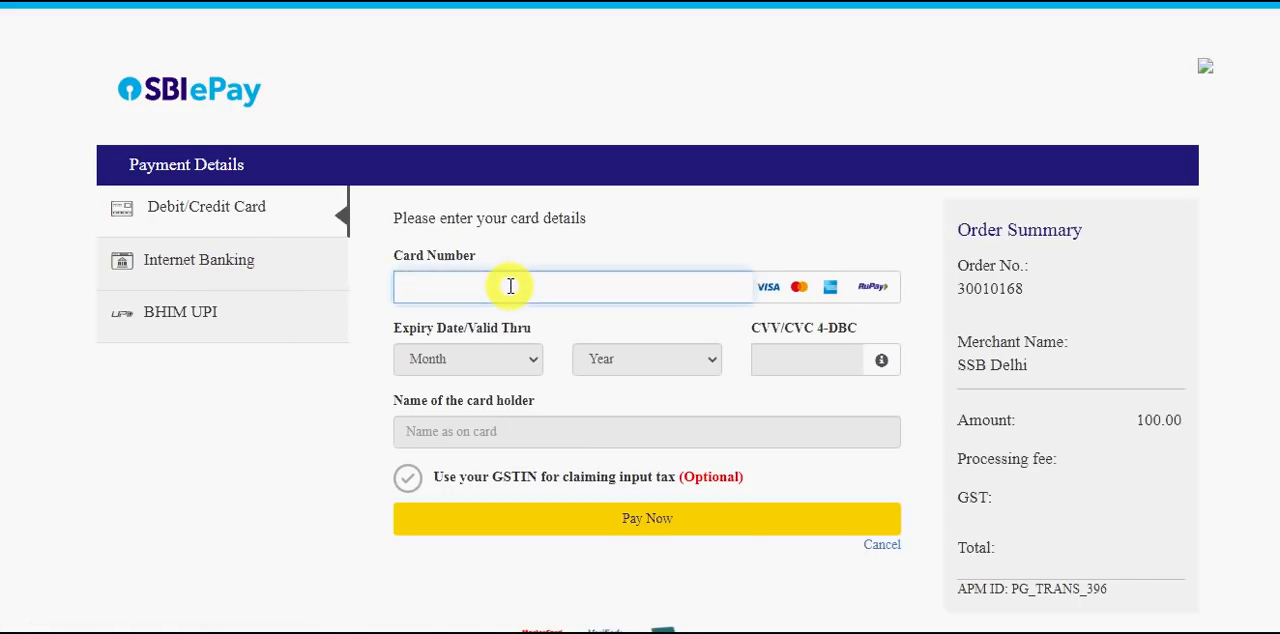
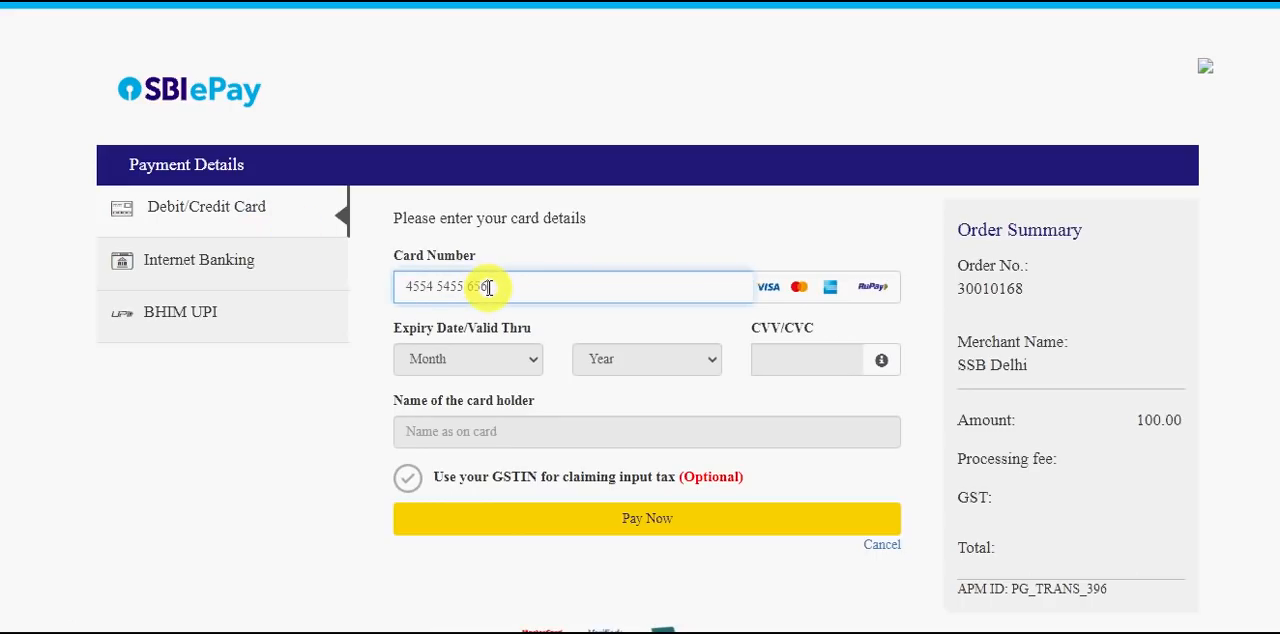
pyautogui.press('BackSpace')
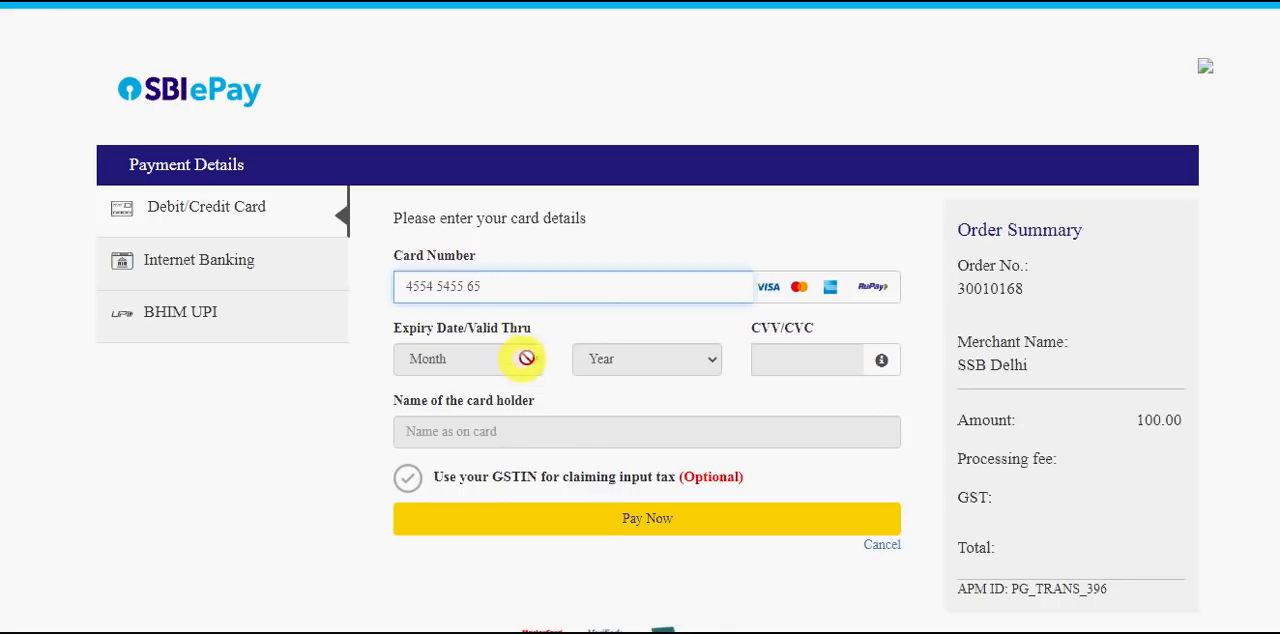
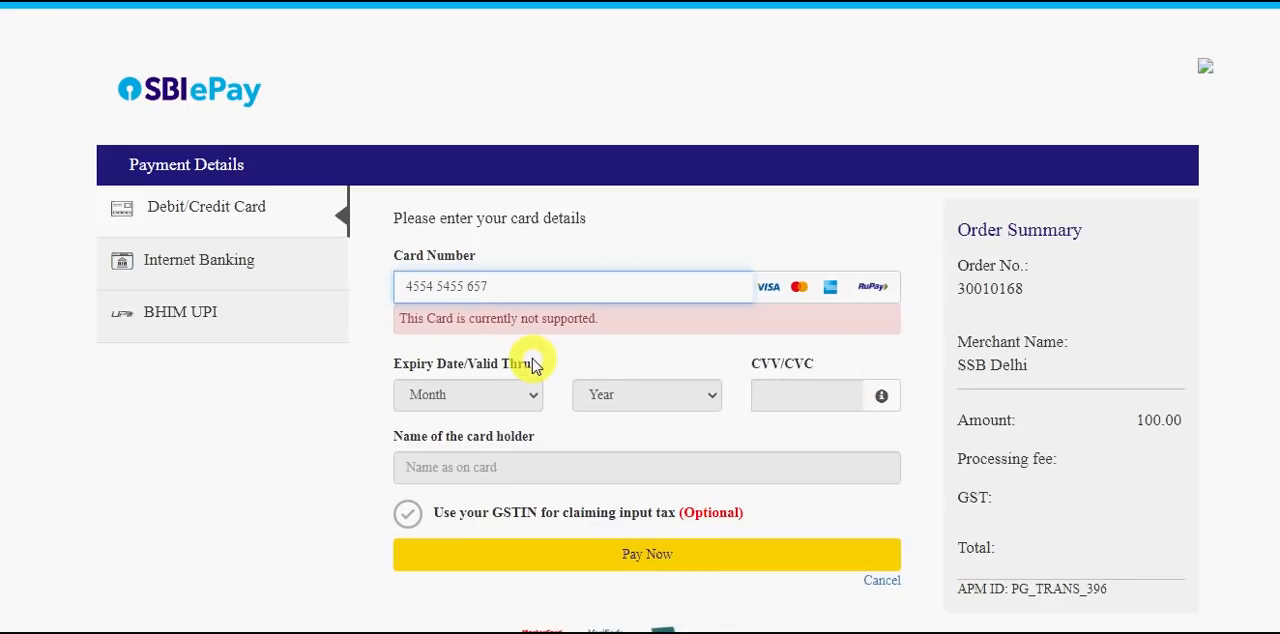
# - Try to choose the card's expiry year and submit the card payment
pyautogui.click(638, 396)
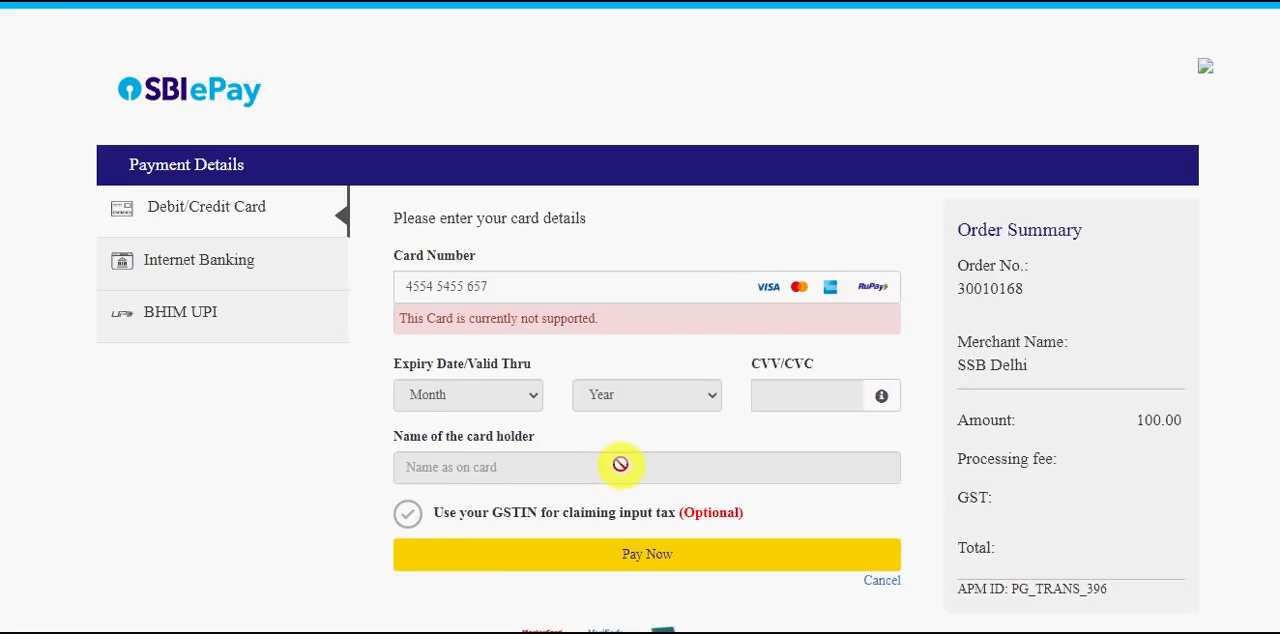
pyautogui.scroll(-1, 520, 497)
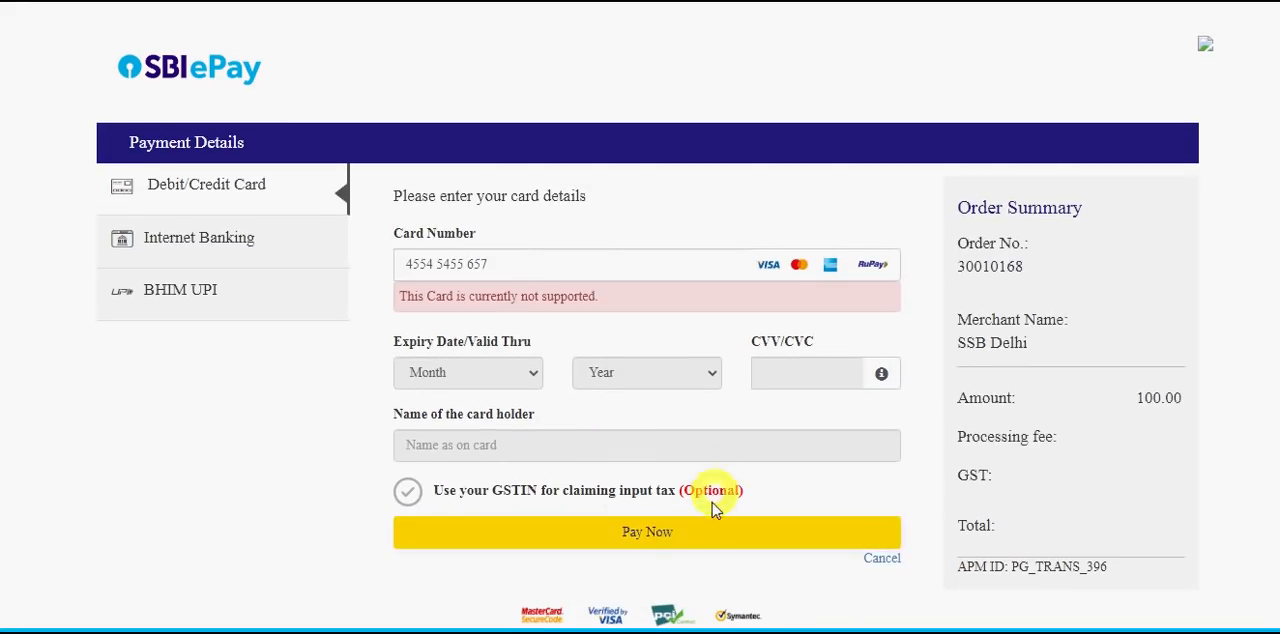
pyautogui.click(705, 536)
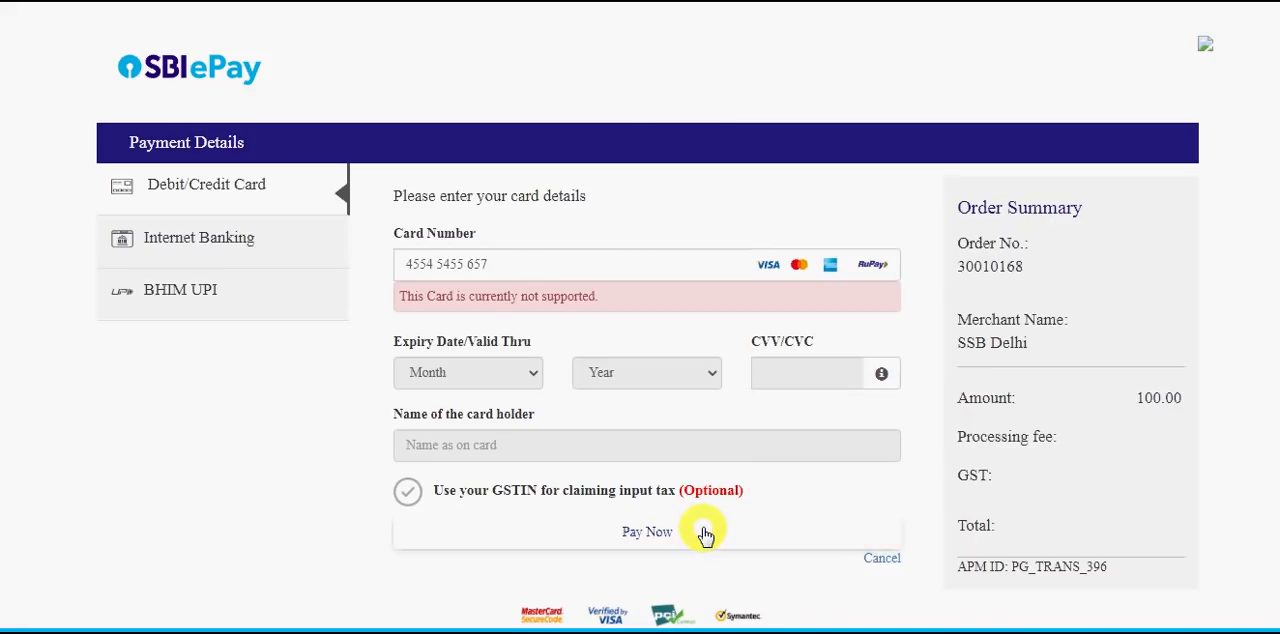